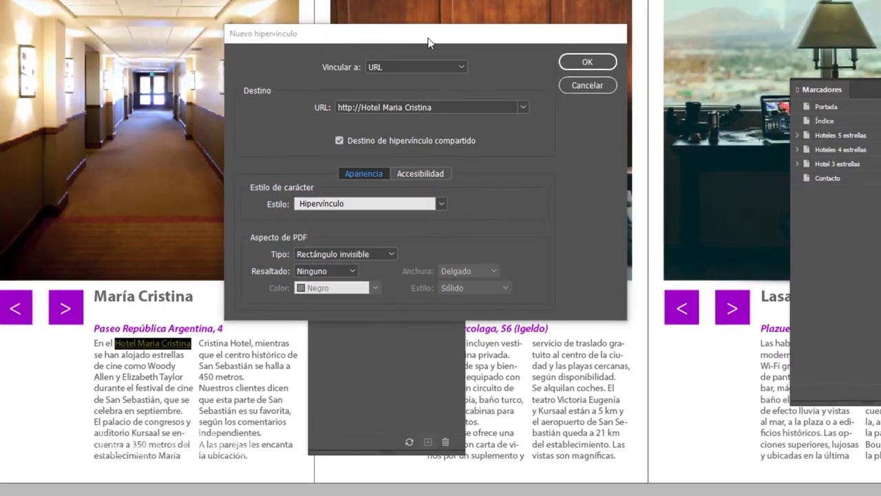
# Link the text "Hotel Maria Cristina" to the copied Marriott hotel web address
pyautogui.hotkey('ctrl', 'a')
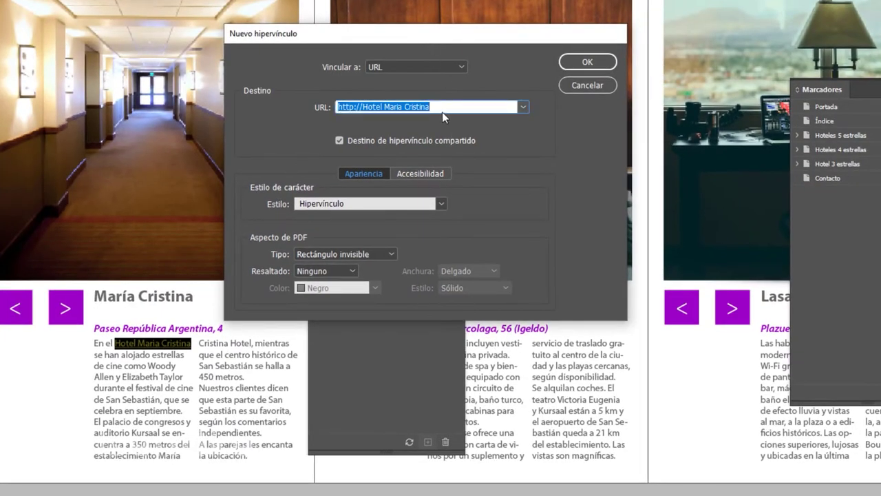
pyautogui.hotkey('ctrl', 'v')
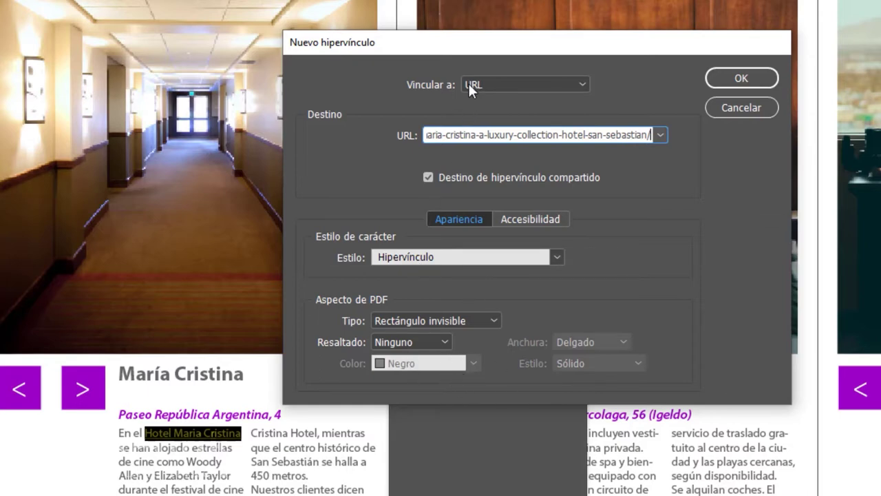
pyautogui.click(561, 86)
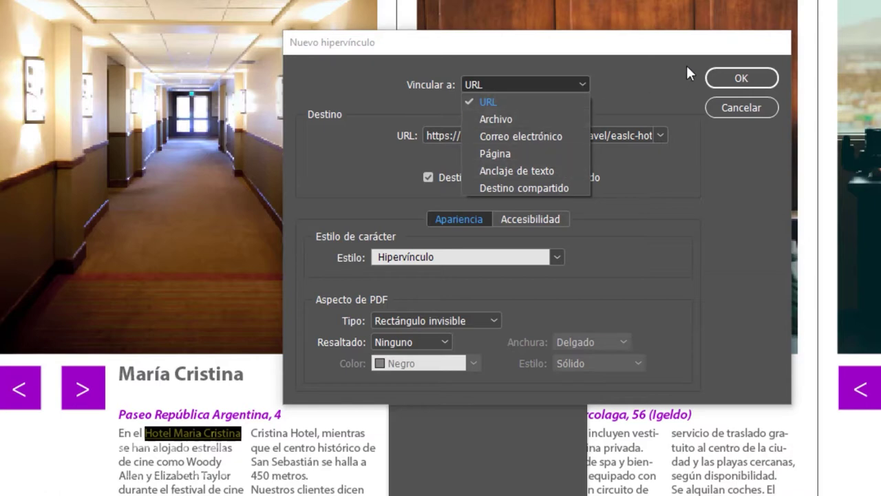
pyautogui.click(729, 79)
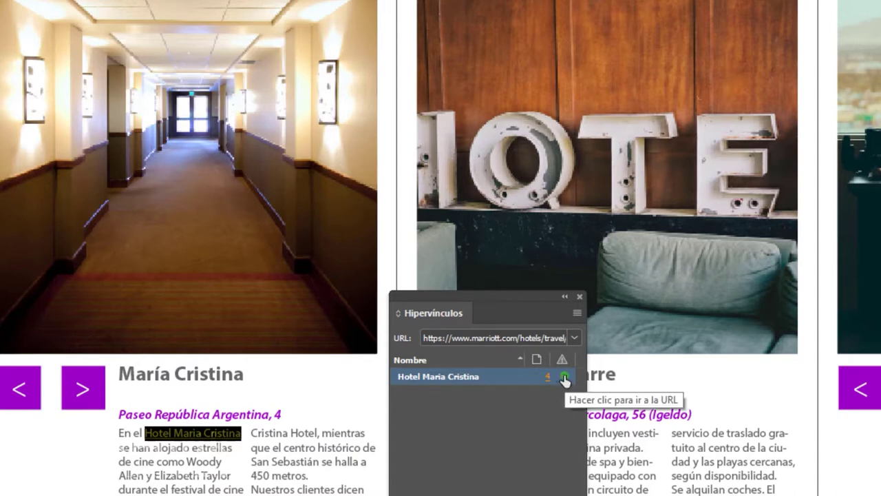
# Inspect the character colour options of the Hipervínculo character style applied to the linked text
pyautogui.click(171, 473)
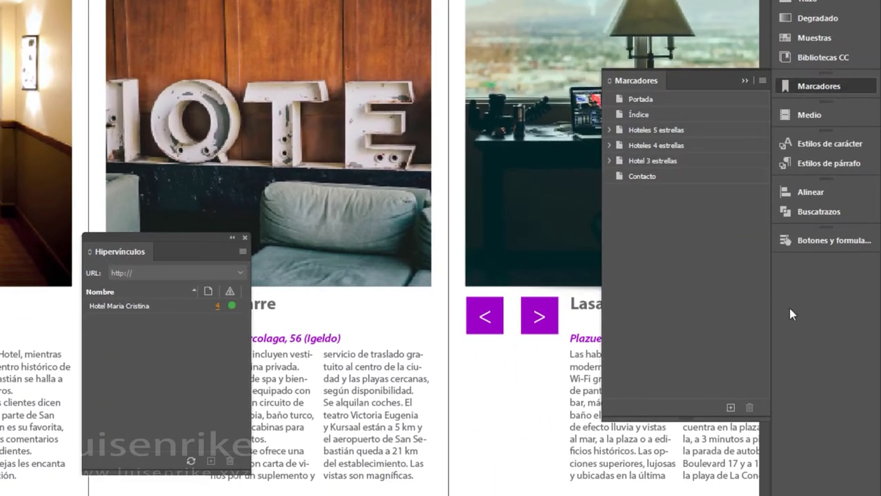
pyautogui.click(829, 143)
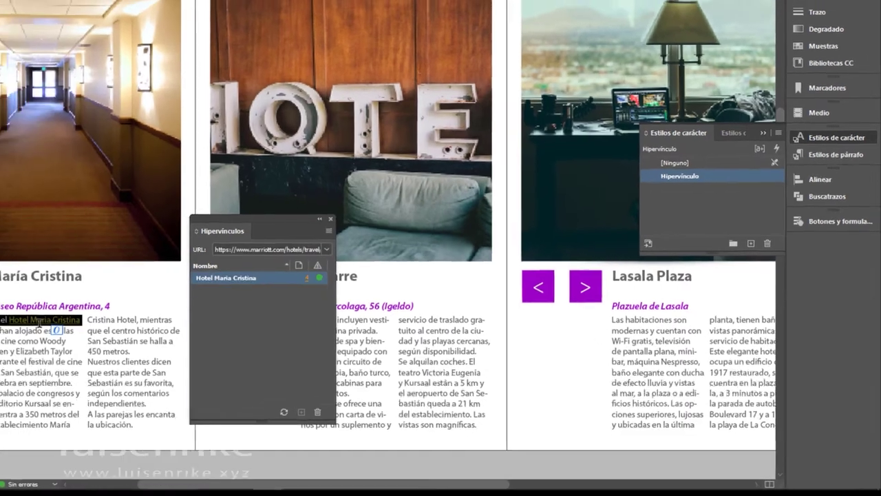
pyautogui.click(37, 319)
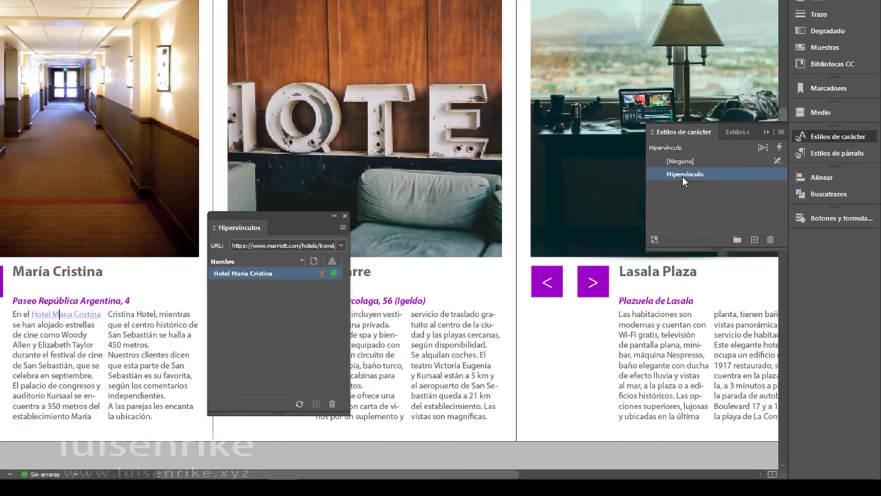
pyautogui.doubleClick(684, 175)
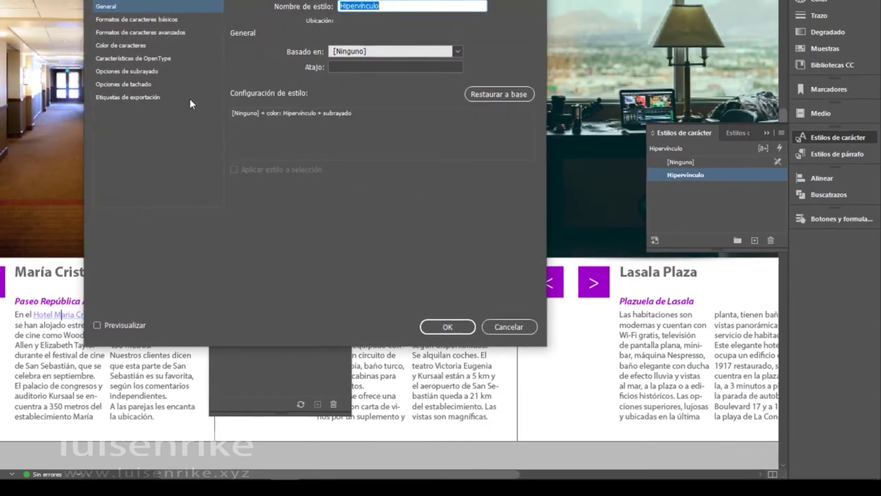
pyautogui.click(127, 46)
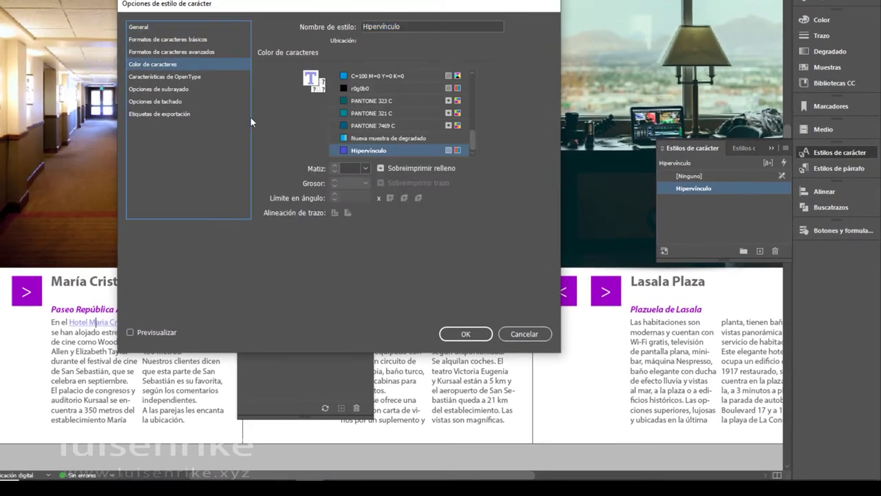
pyautogui.click(521, 334)
pyautogui.click(817, 152)
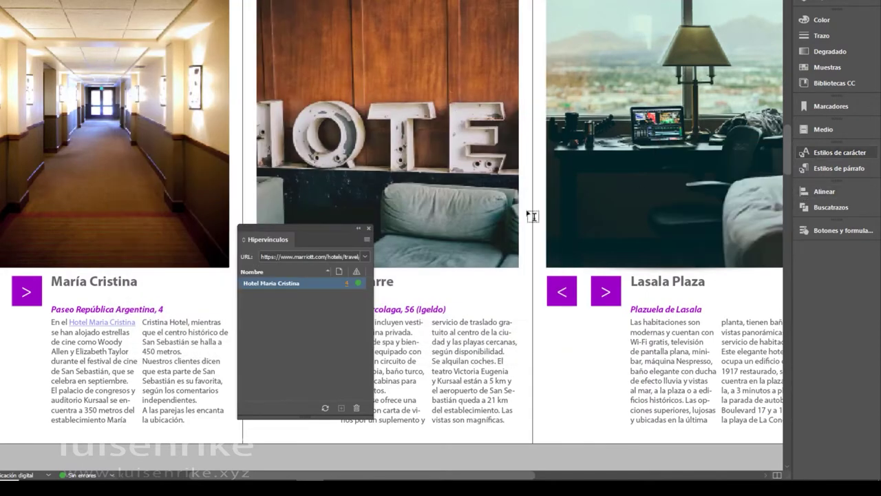
# Move the floating Hipervínculos panel away from the hotel descriptions
pyautogui.moveTo(291, 227); pyautogui.dragTo(211, 221)
pyautogui.moveTo(74, 198); pyautogui.dragTo(0, 27)
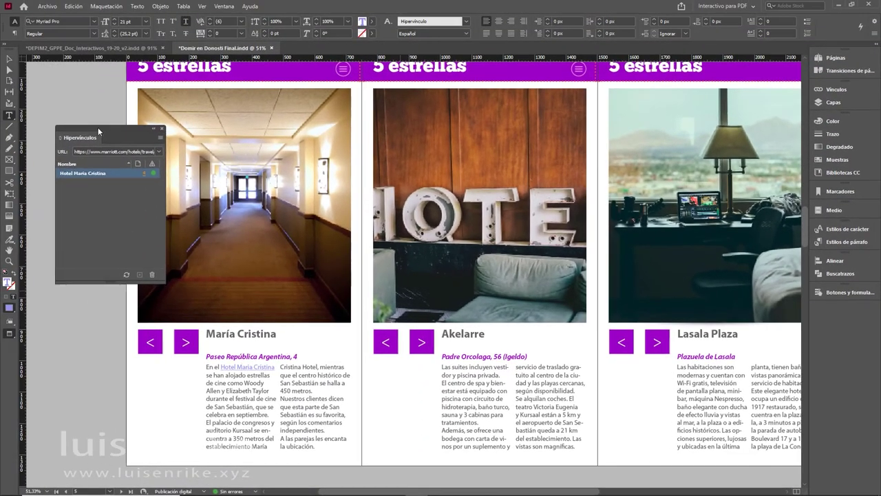
pyautogui.moveTo(98, 127); pyautogui.dragTo(98, 127)
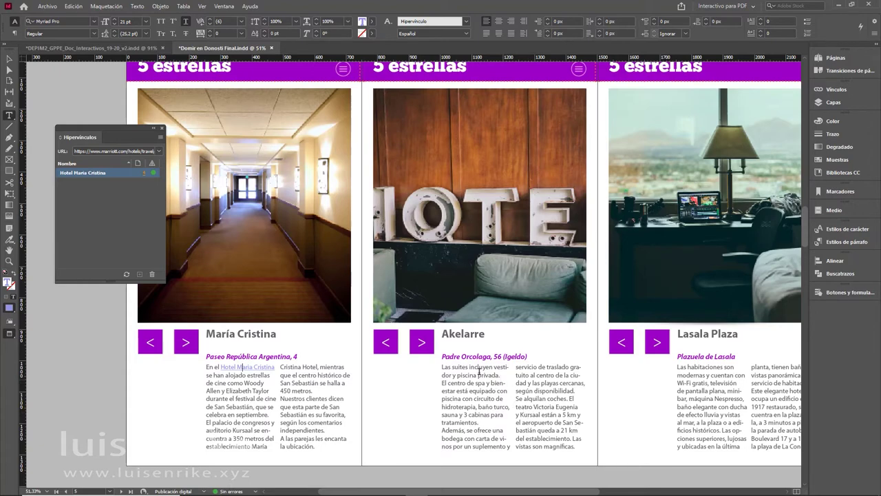
pyautogui.doubleClick(455, 334)
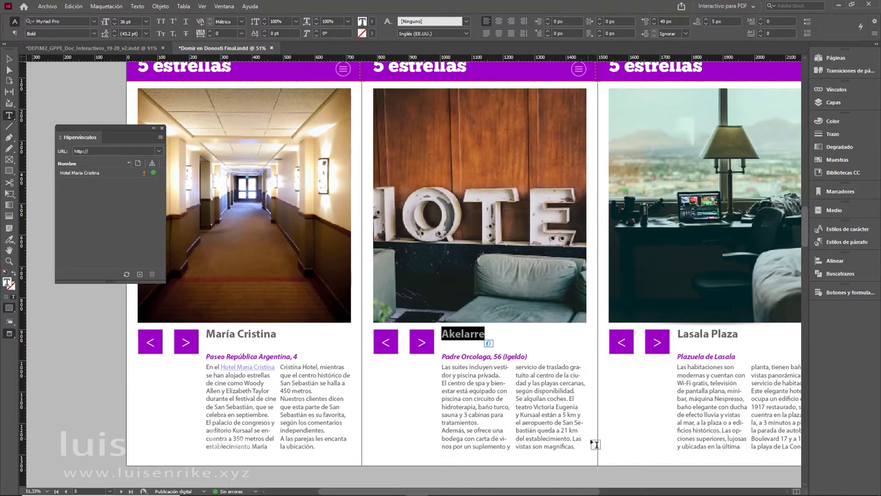
pyautogui.moveTo(500, 492); pyautogui.dragTo(565, 492)
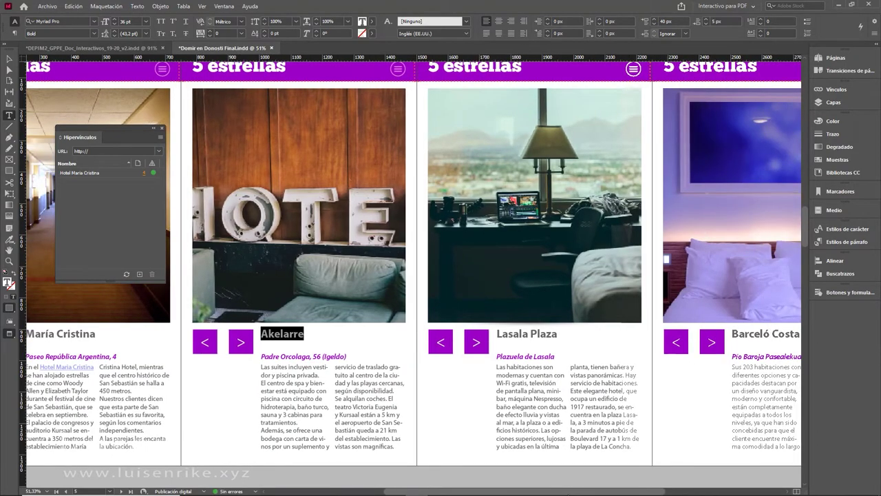
pyautogui.moveTo(565, 492); pyautogui.dragTo(635, 493)
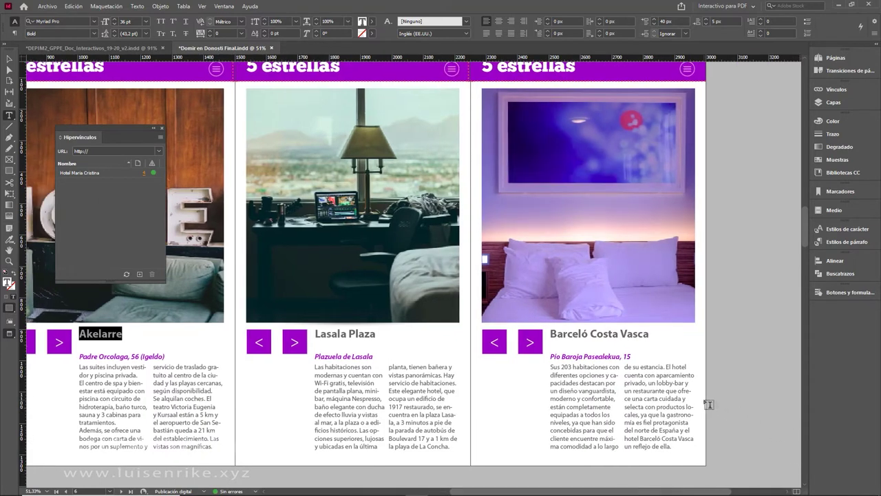
pyautogui.doubleClick(681, 367)
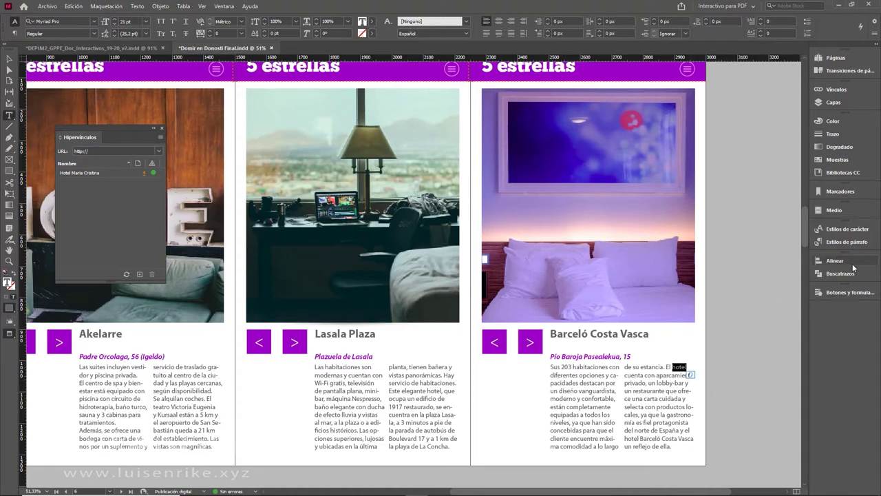
pyautogui.moveTo(83, 129); pyautogui.dragTo(439, 292)
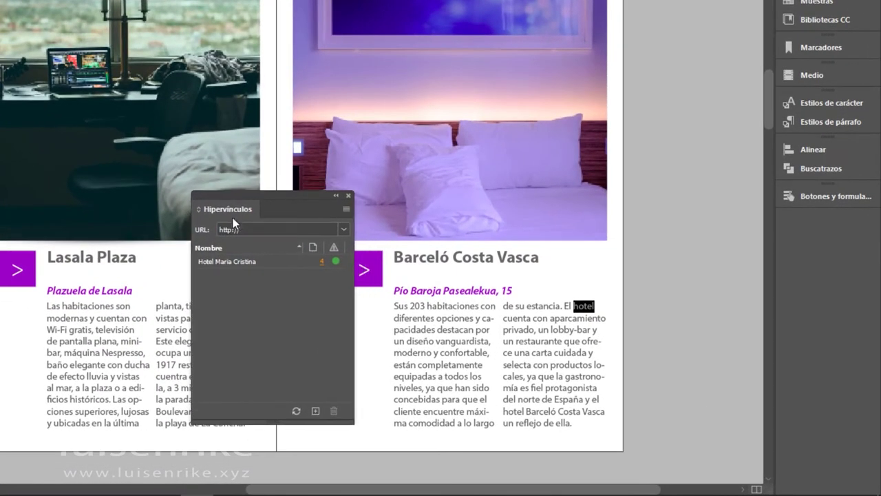
pyautogui.click(316, 411)
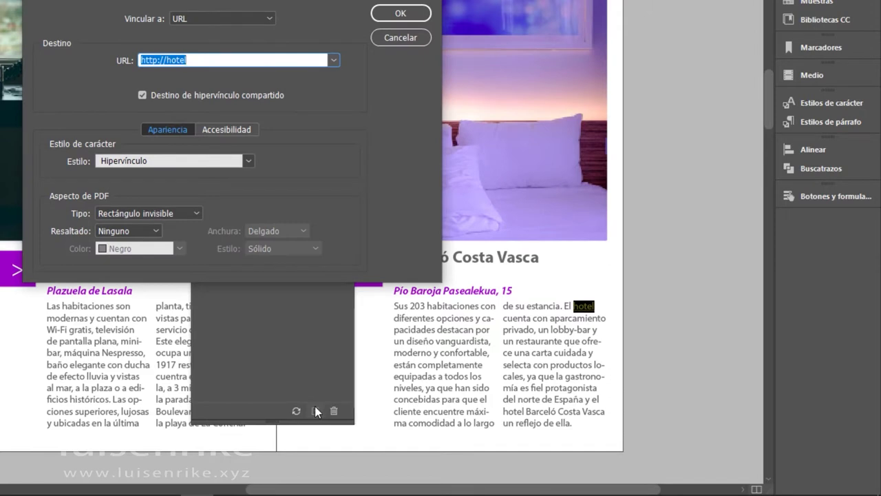
pyautogui.click(166, 60)
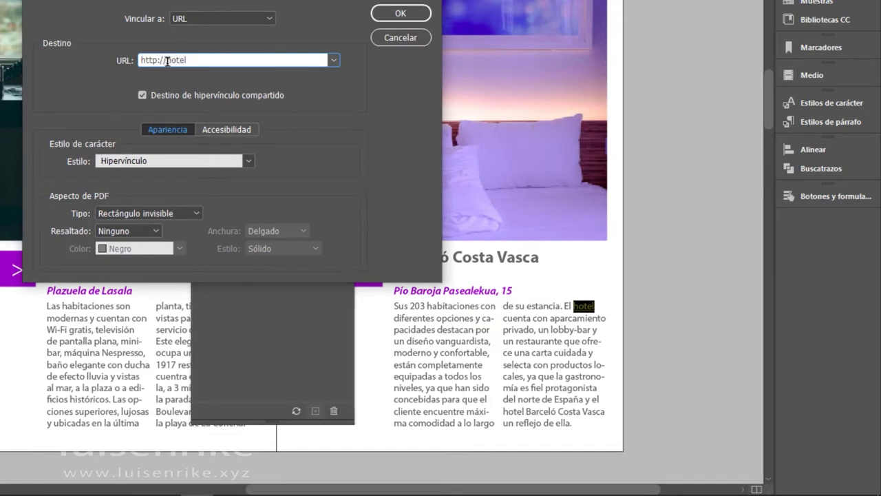
pyautogui.moveTo(165, 59); pyautogui.dragTo(212, 61)
pyautogui.write('www.hotelcostavasca.com')
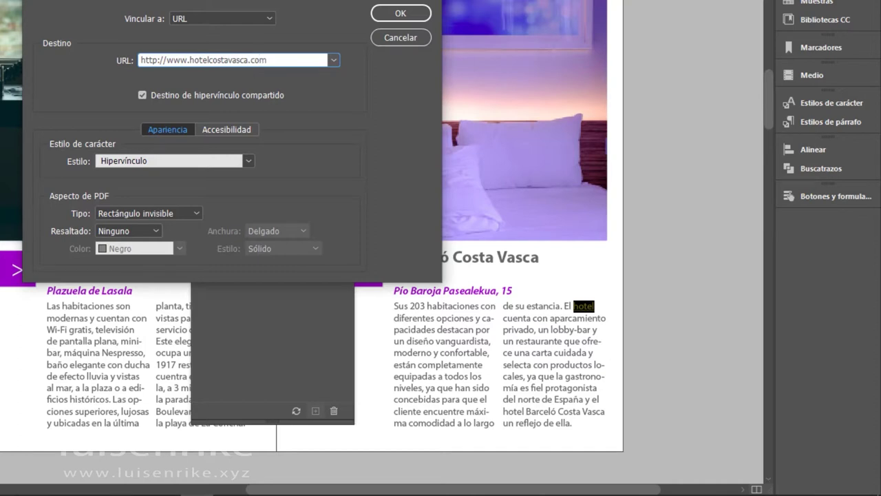
pyautogui.click(415, 14)
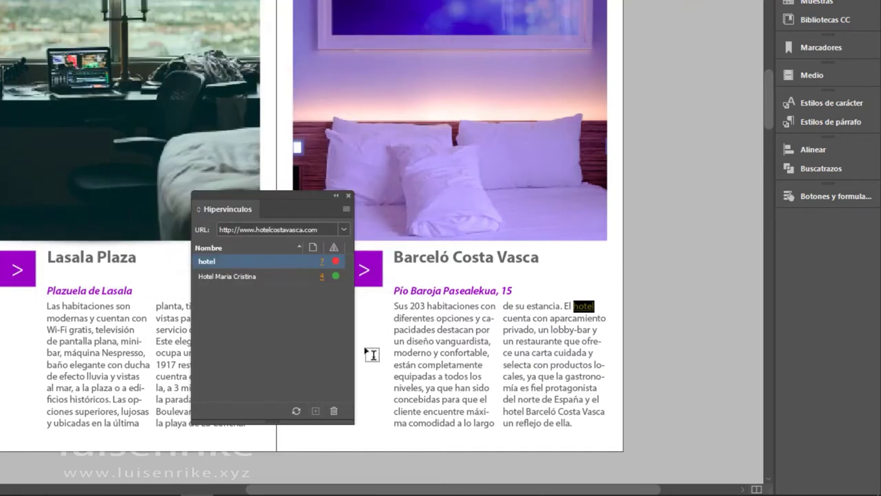
# Check the availability status and destination settings of the "hotel" hyperlink
pyautogui.moveTo(337, 267)
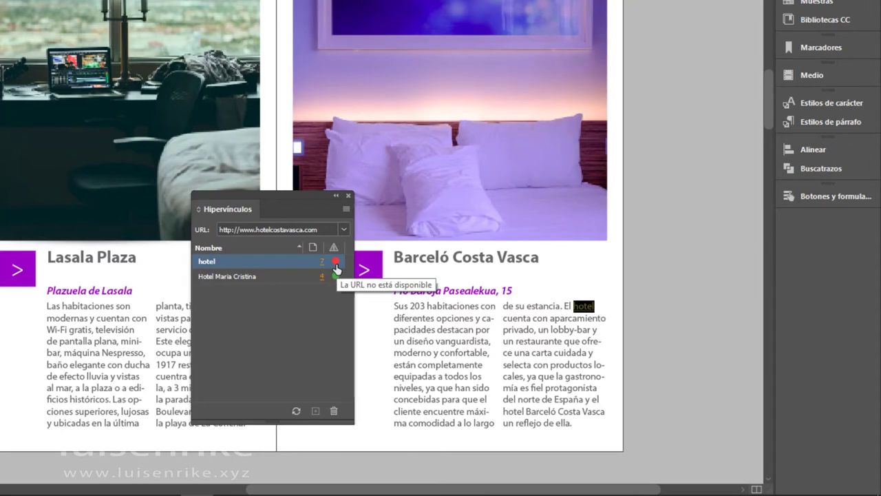
pyautogui.doubleClick(245, 258)
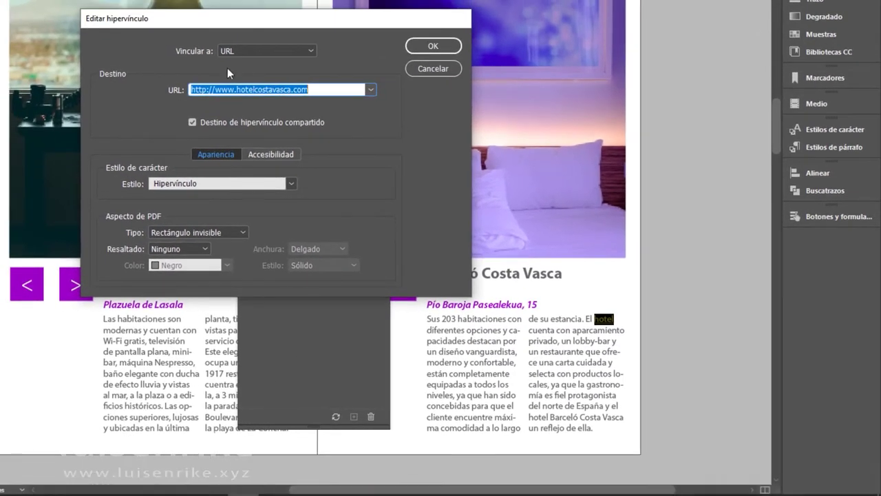
pyautogui.moveTo(226, 28); pyautogui.dragTo(215, 17)
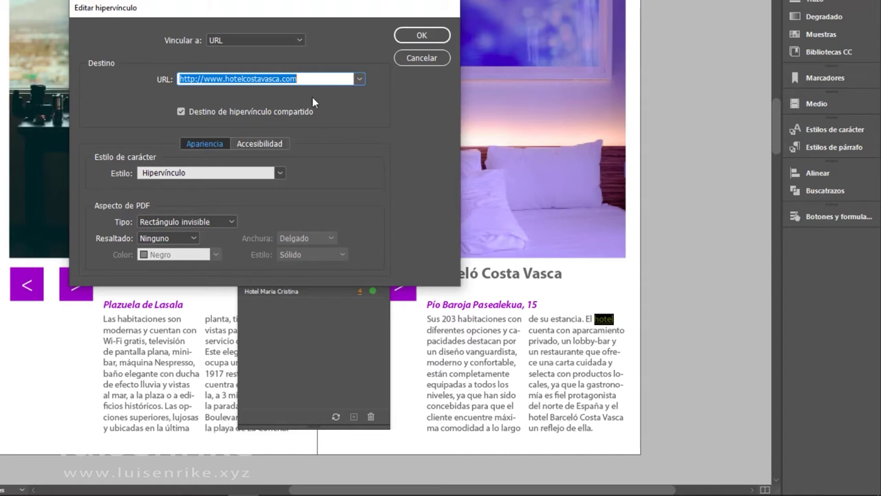
pyautogui.click(409, 38)
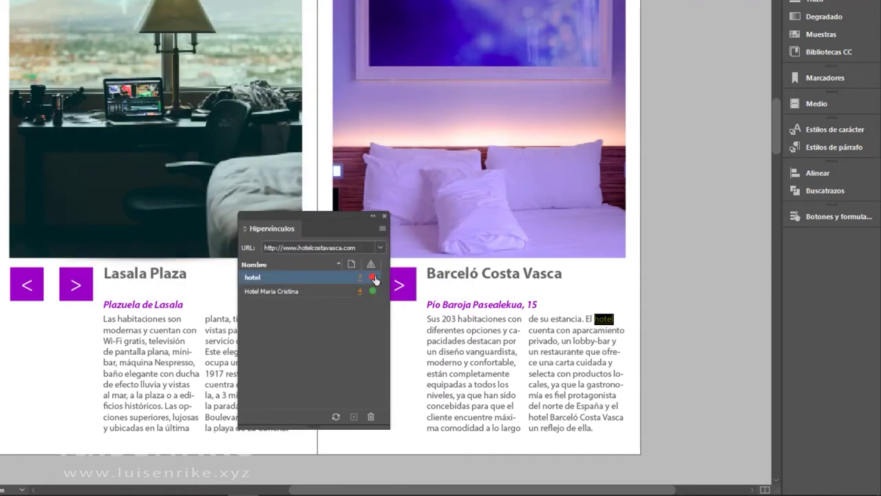
pyautogui.click(474, 340)
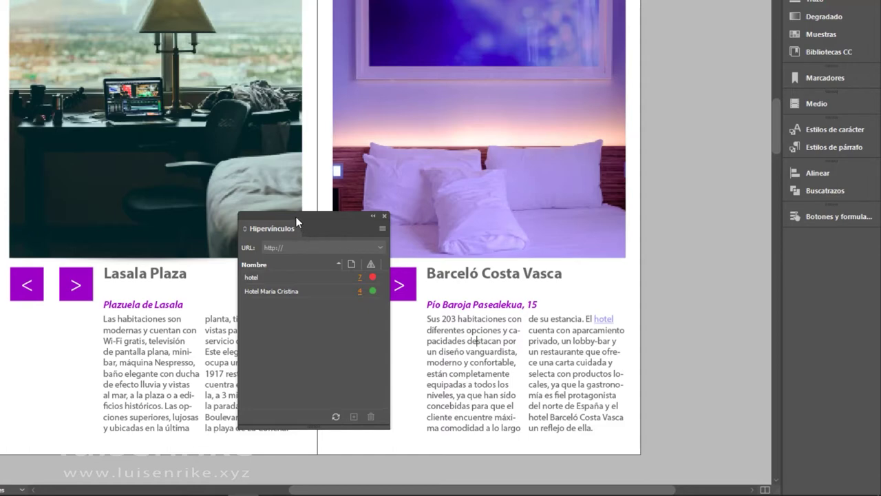
# Dock the floating Hipervínculos panel with the collapsed panels, below the buttons and forms group
pyautogui.moveTo(295, 216); pyautogui.dragTo(242, 32)
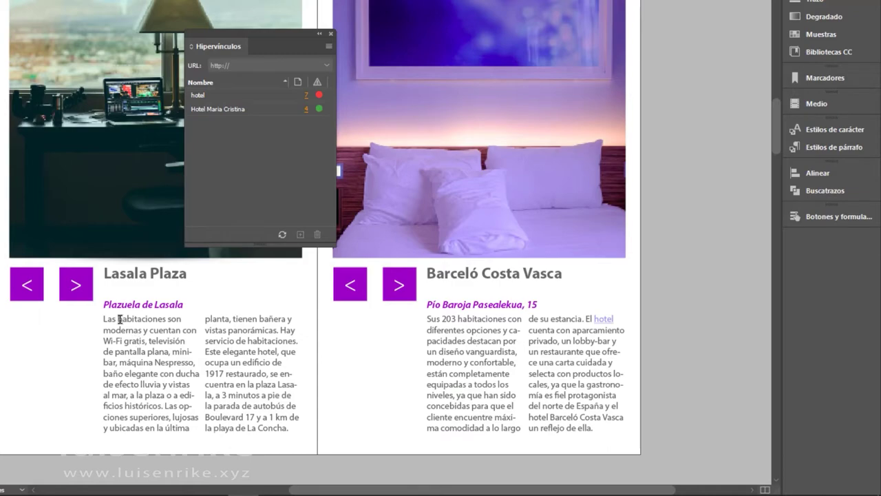
pyautogui.scroll(-5, 123, 365)
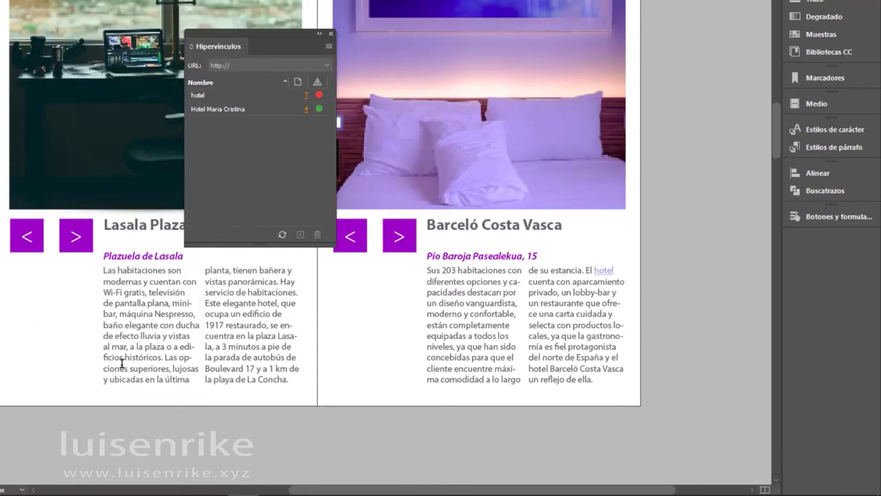
pyautogui.scroll(-10, 127, 355)
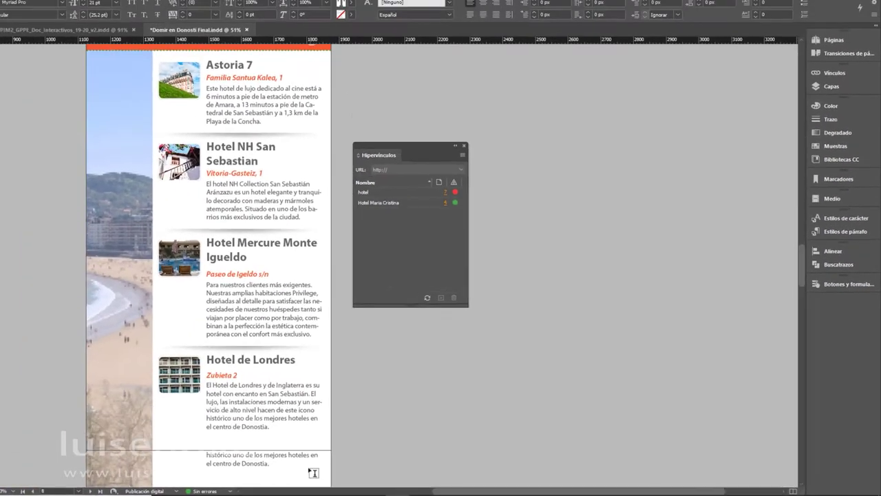
pyautogui.scroll(-5, 332, 463)
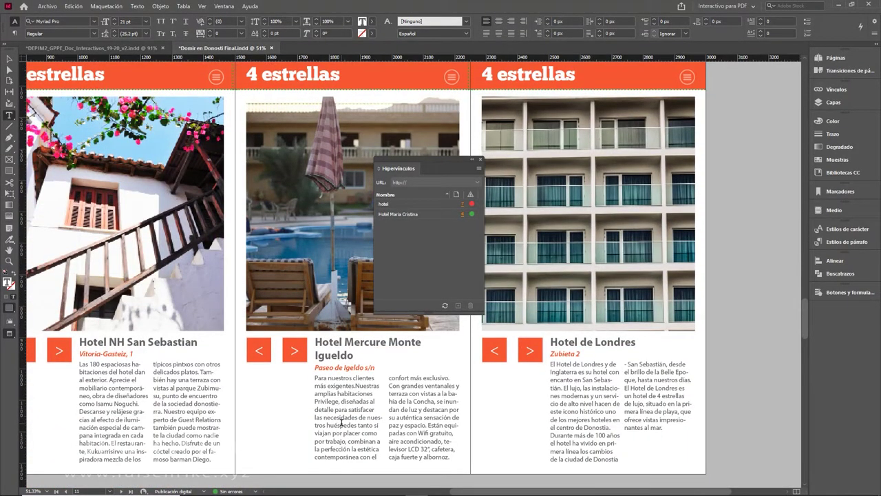
pyautogui.scroll(15, 341, 423)
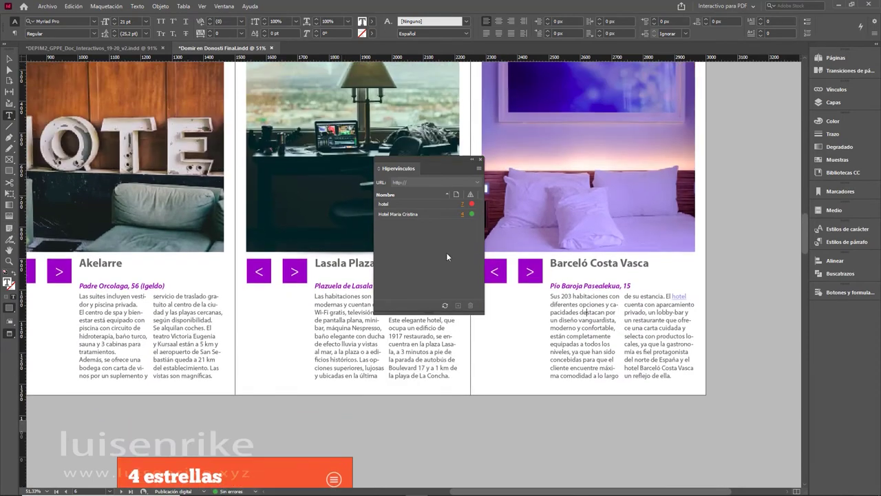
pyautogui.moveTo(429, 159); pyautogui.dragTo(833, 311)
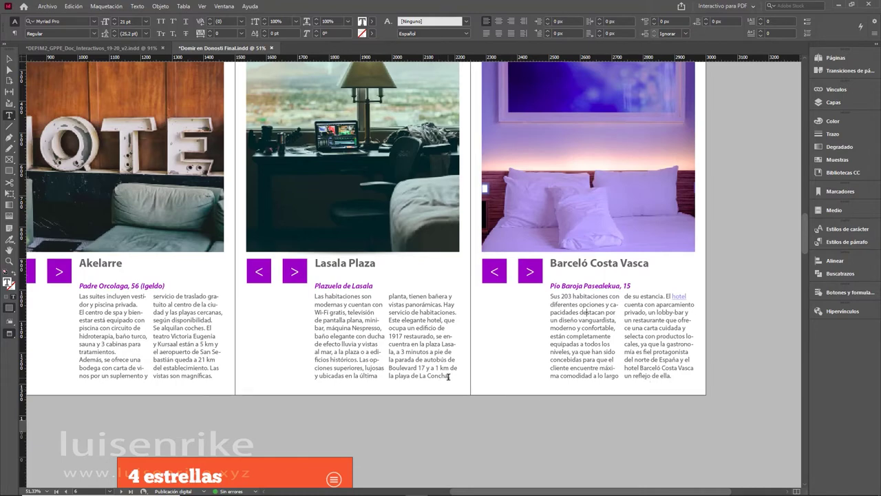
# Create a text anchor hyperlink destination named "concha" at the start of the Hotel Mercure Monte Igueldo address line on page 11
pyautogui.moveTo(448, 375); pyautogui.dragTo(420, 375)
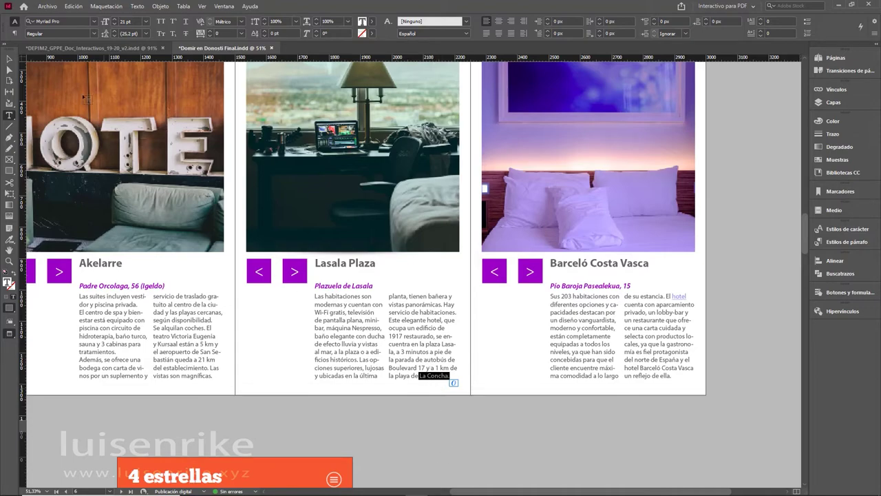
pyautogui.click(8, 56)
pyautogui.scroll(-10, 288, 290)
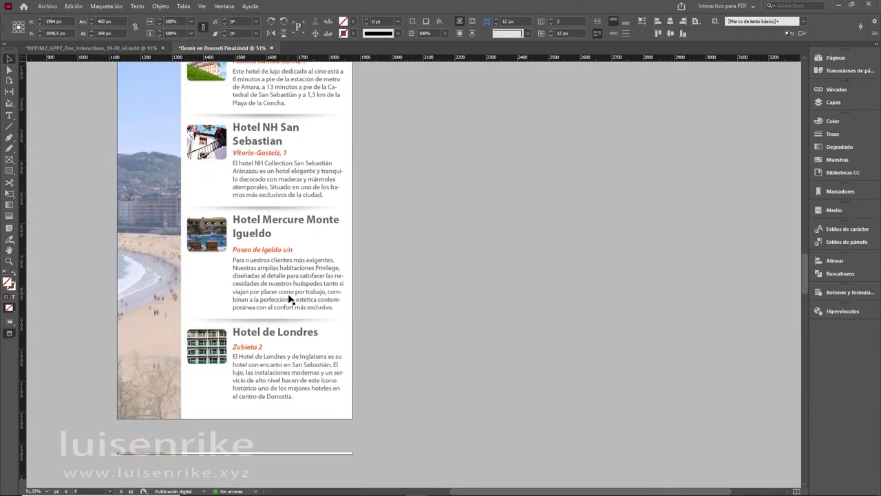
pyautogui.scroll(-3, 289, 297)
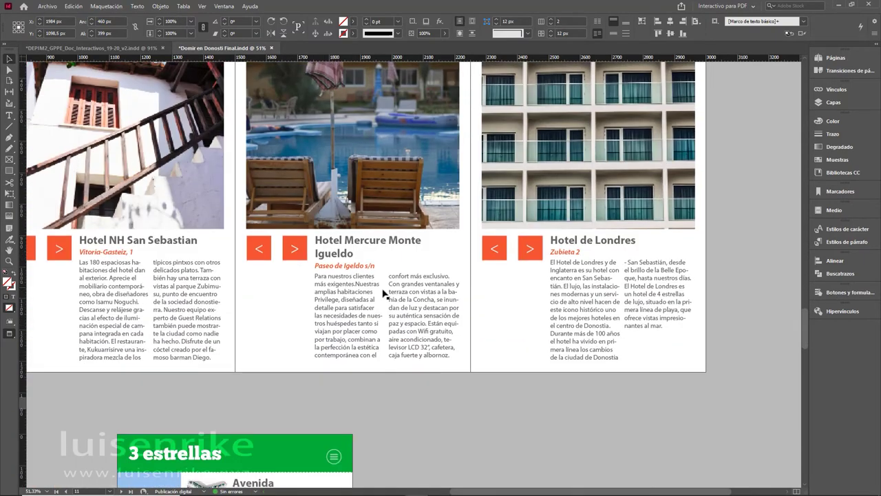
pyautogui.click(313, 281)
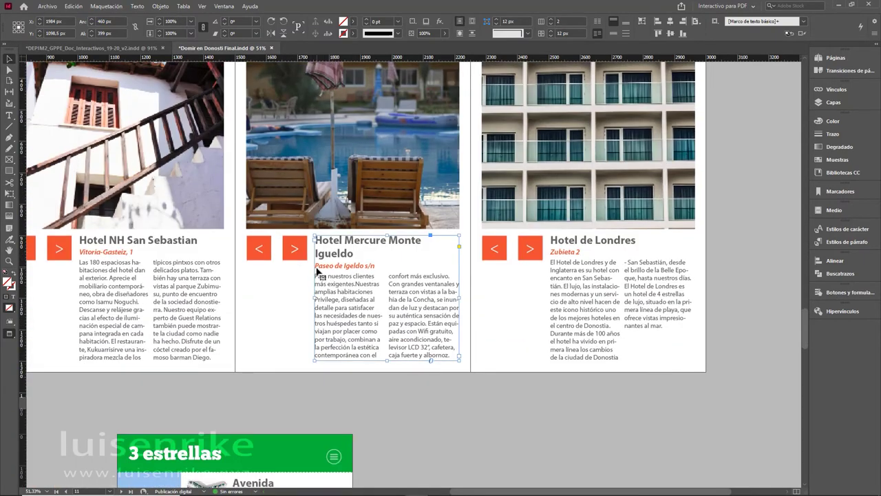
pyautogui.doubleClick(317, 267)
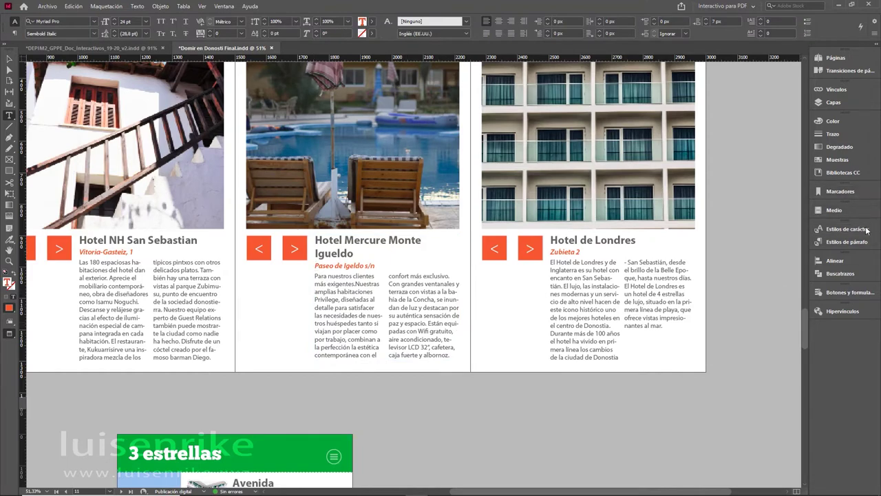
pyautogui.click(848, 311)
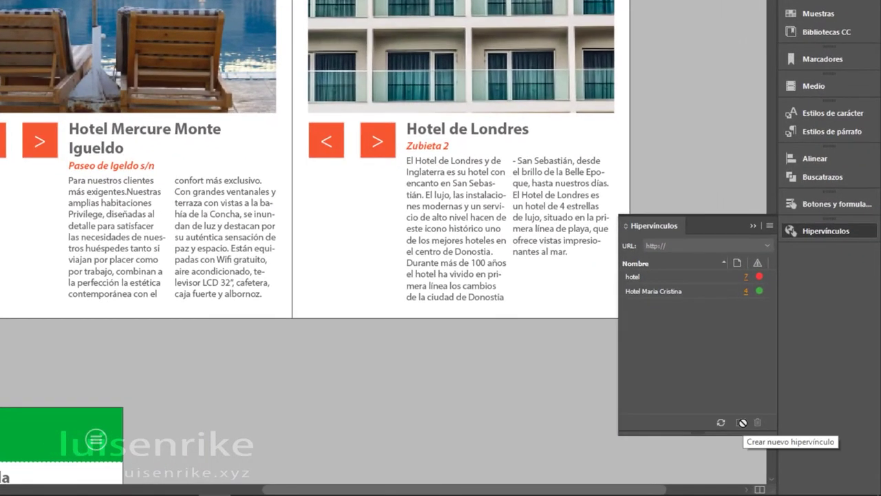
pyautogui.click(771, 228)
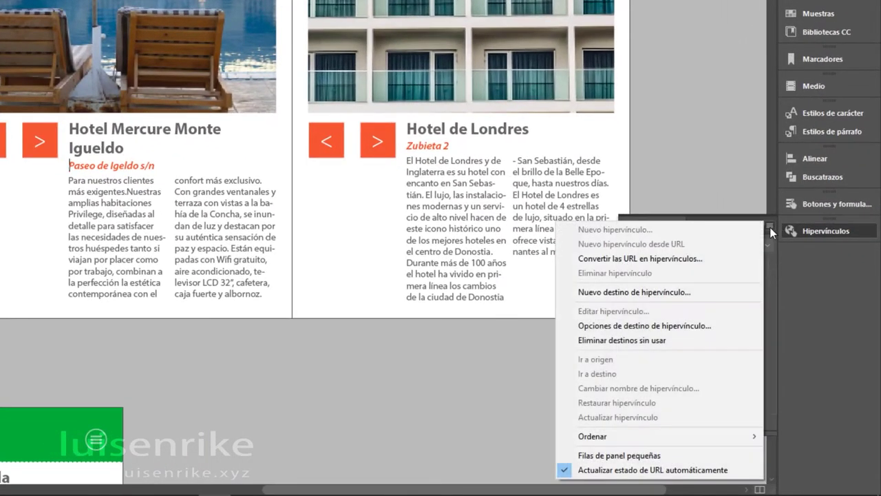
pyautogui.click(692, 291)
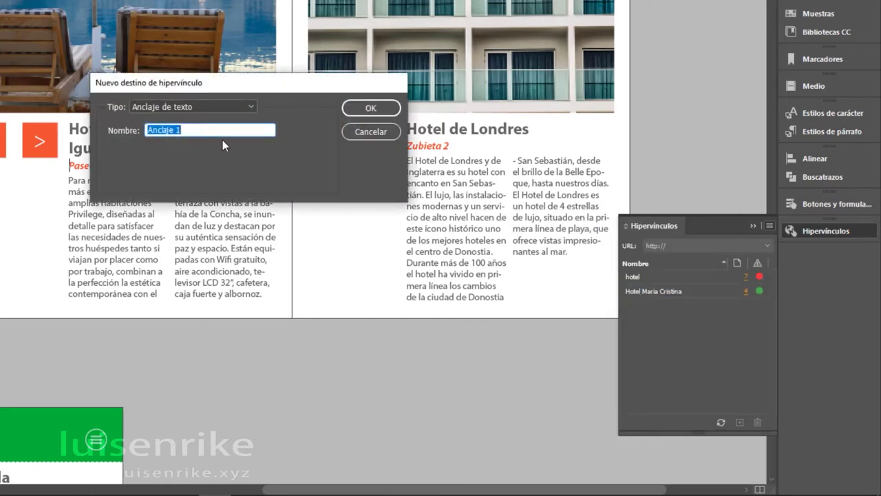
pyautogui.write('concha')
pyautogui.click(359, 108)
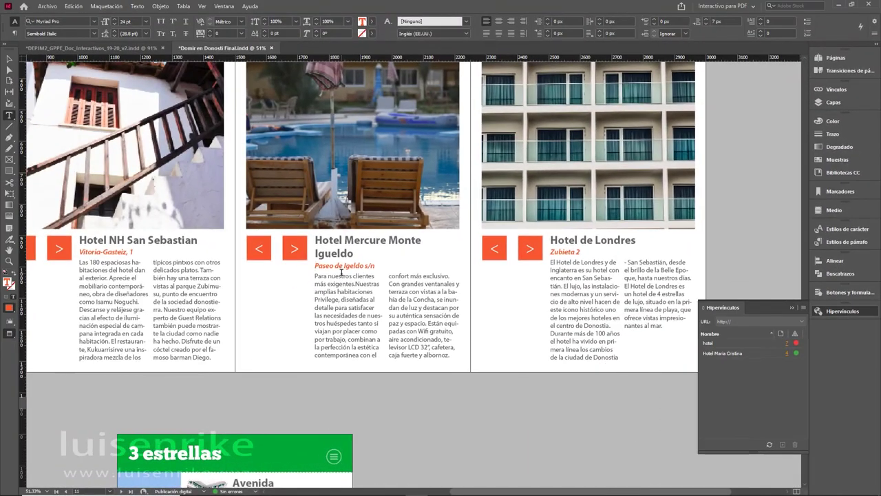
# Link "a Concha" at the end of the Lasala Plaza description to the text anchor "concha", using the Hipervínculo character style
pyautogui.scroll(15, 331, 287)
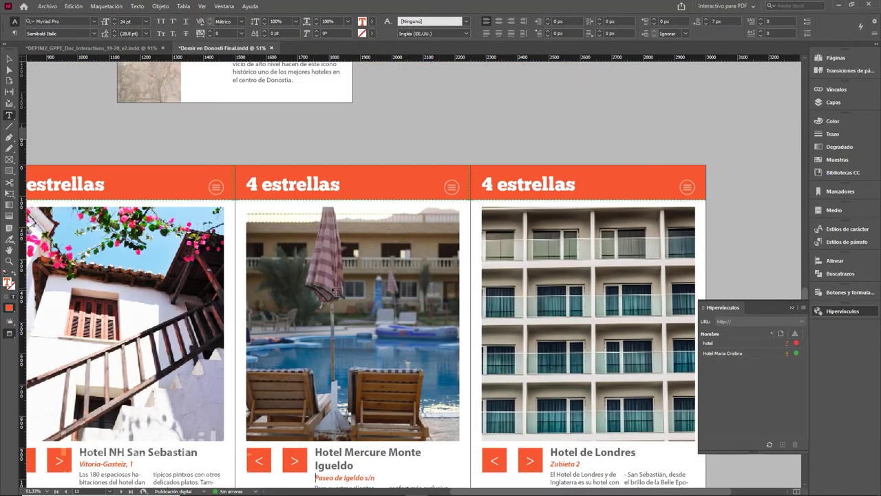
pyautogui.scroll(3, 336, 293)
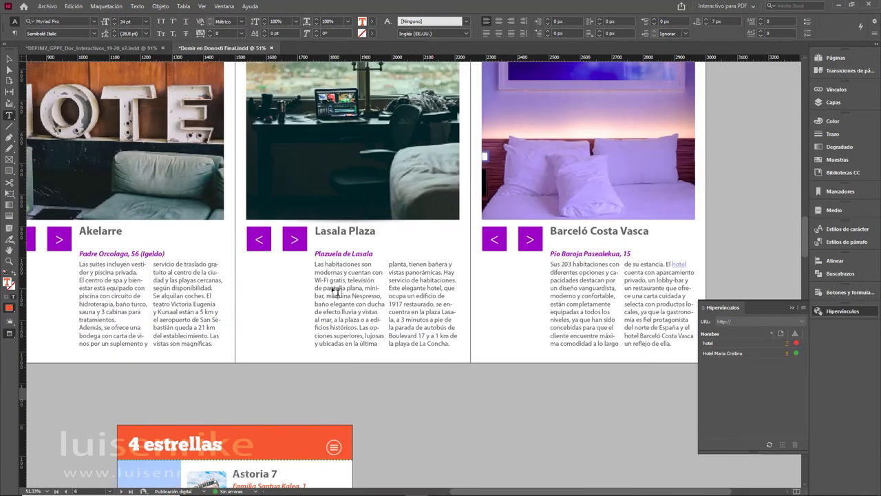
pyautogui.scroll(1, 337, 292)
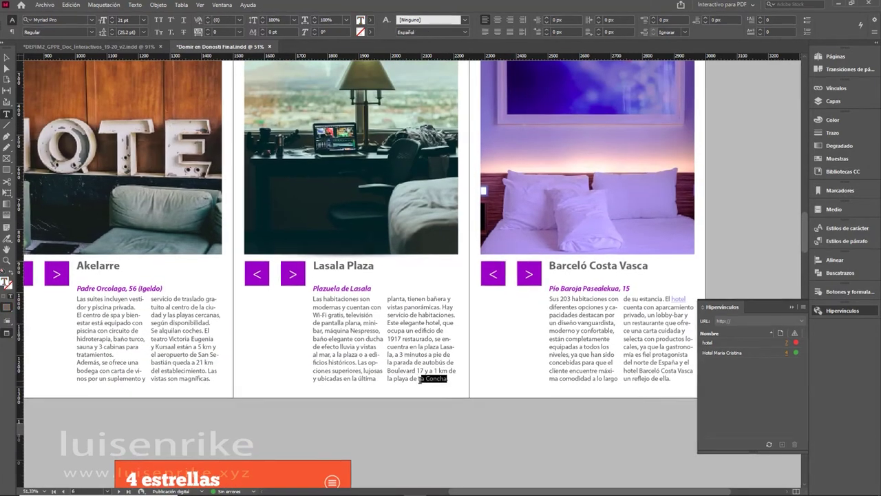
pyautogui.moveTo(448, 379); pyautogui.dragTo(419, 379)
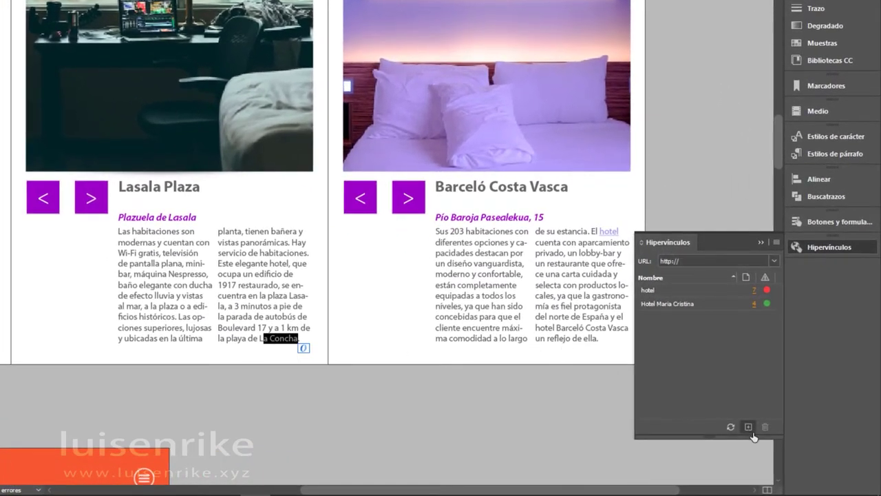
pyautogui.click(749, 428)
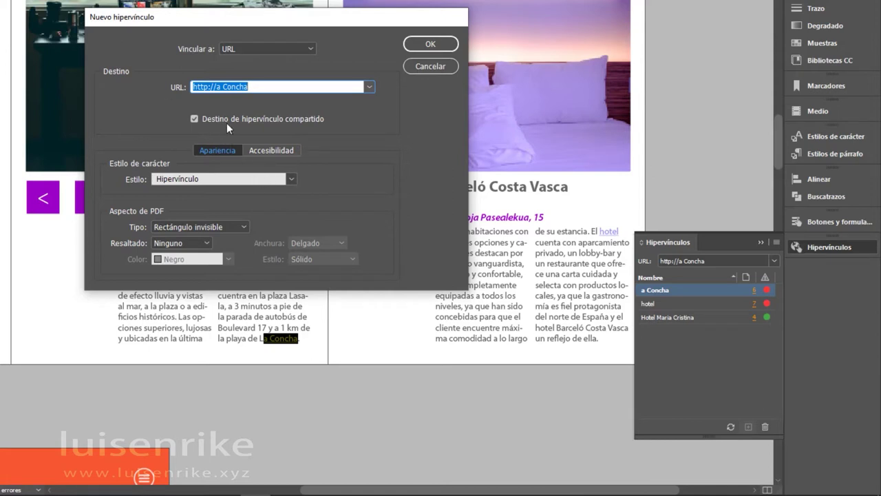
pyautogui.click(308, 49)
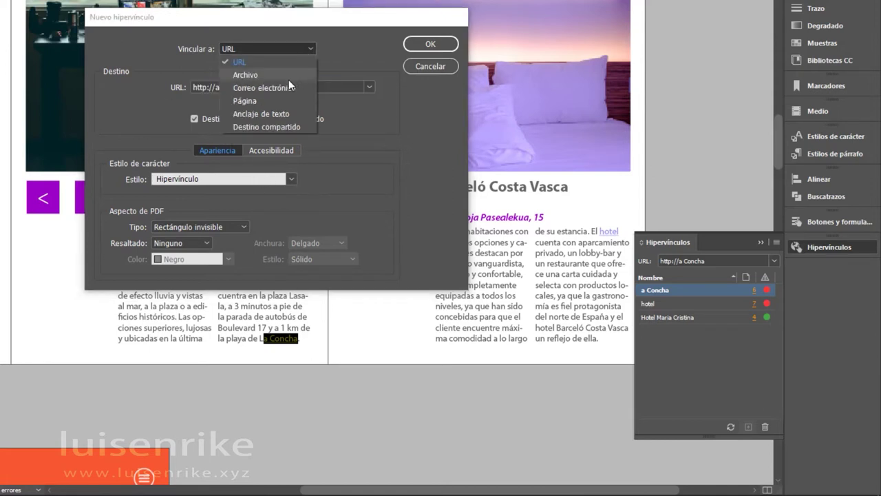
pyautogui.click(285, 113)
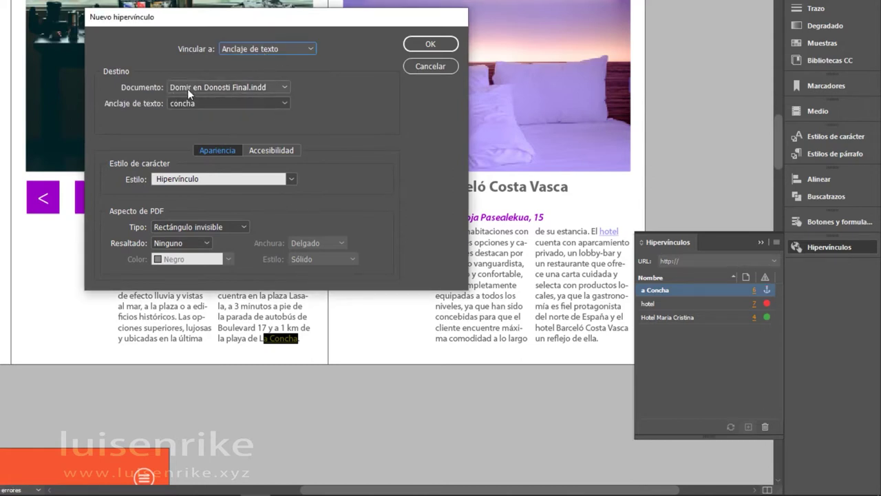
pyautogui.click(288, 103)
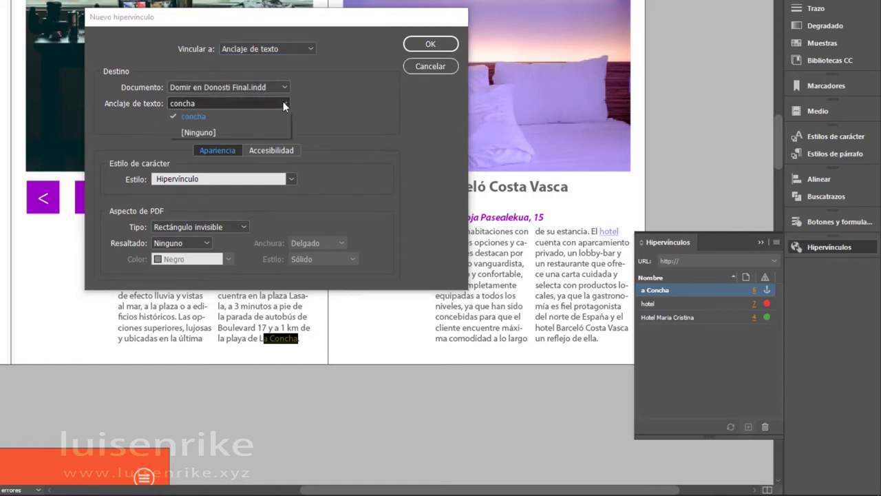
pyautogui.click(249, 119)
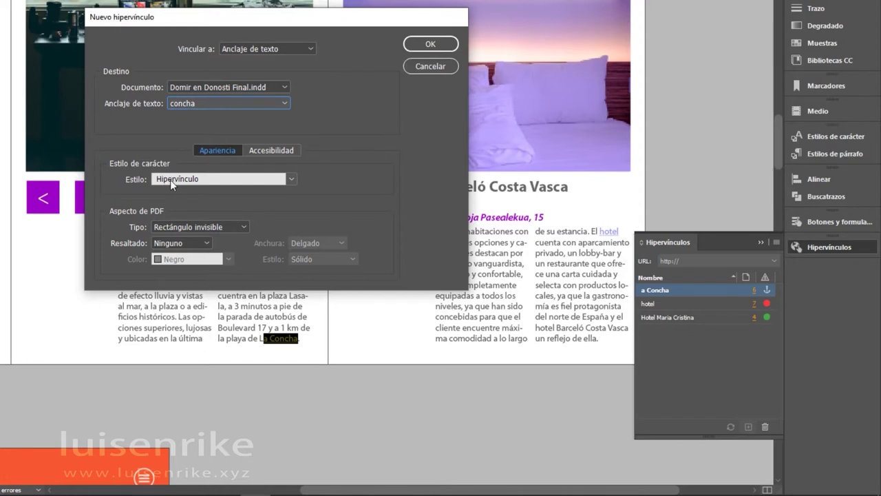
pyautogui.click(430, 44)
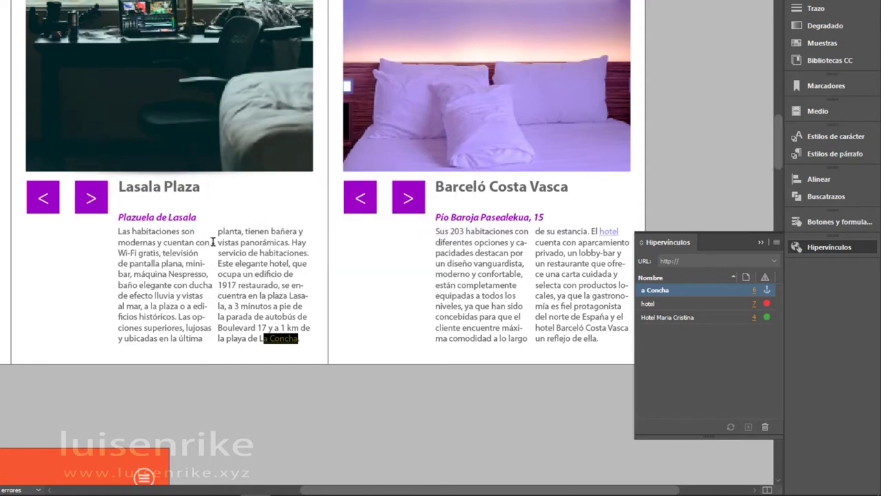
pyautogui.click(184, 241)
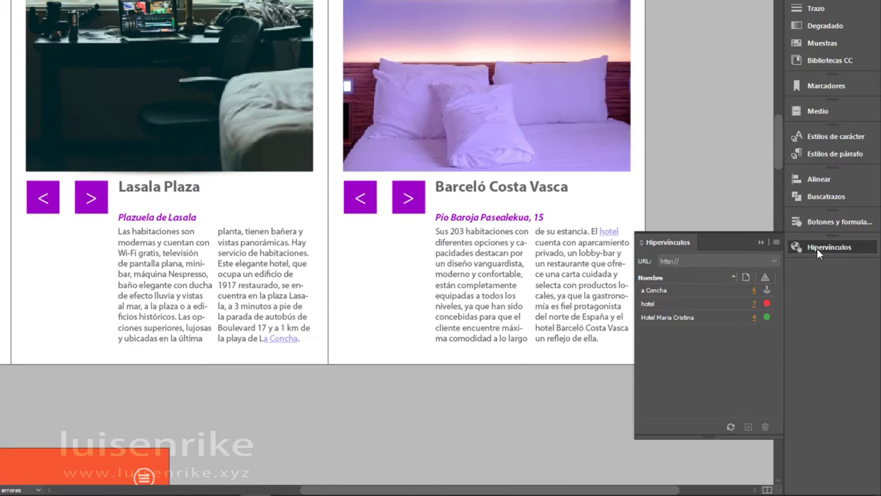
# Preview the whole document's EPUB interactivity, test the La Concha hyperlink on the Lasala Plaza page, and close the preview
pyautogui.click(819, 224)
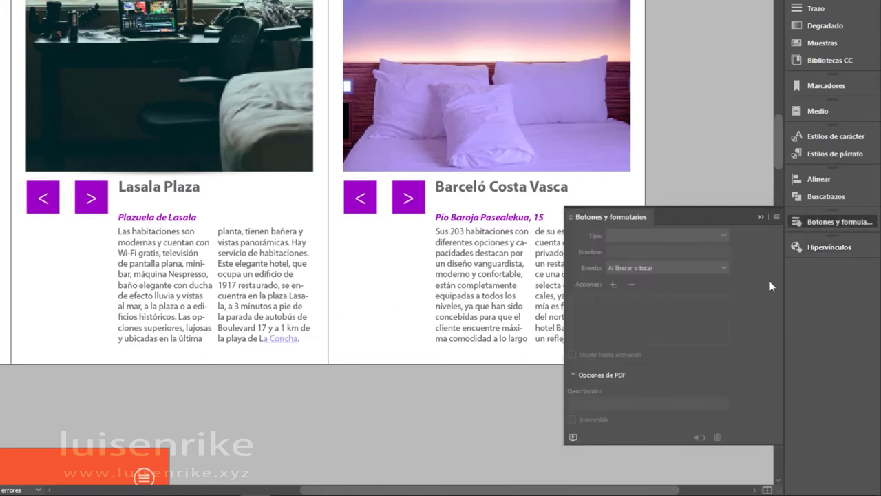
pyautogui.click(573, 436)
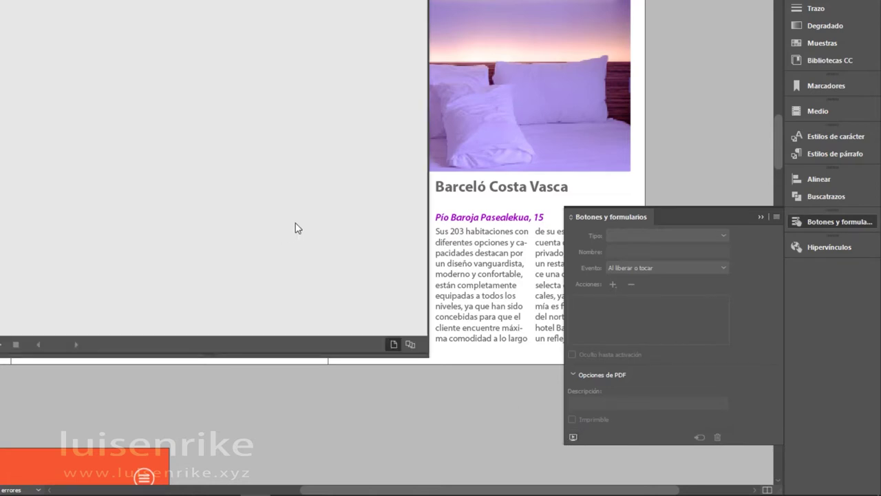
pyautogui.click(409, 344)
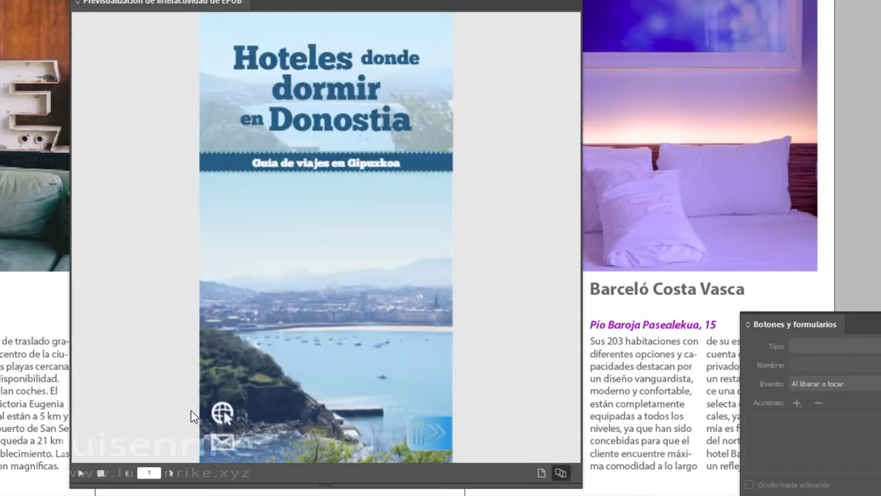
pyautogui.click(170, 473)
pyautogui.click(170, 473)
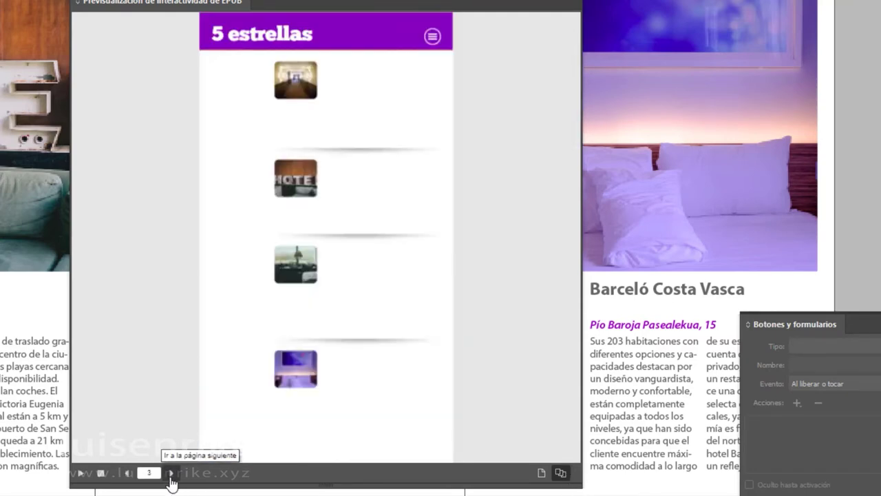
pyautogui.click(171, 474)
pyautogui.click(170, 473)
pyautogui.click(171, 474)
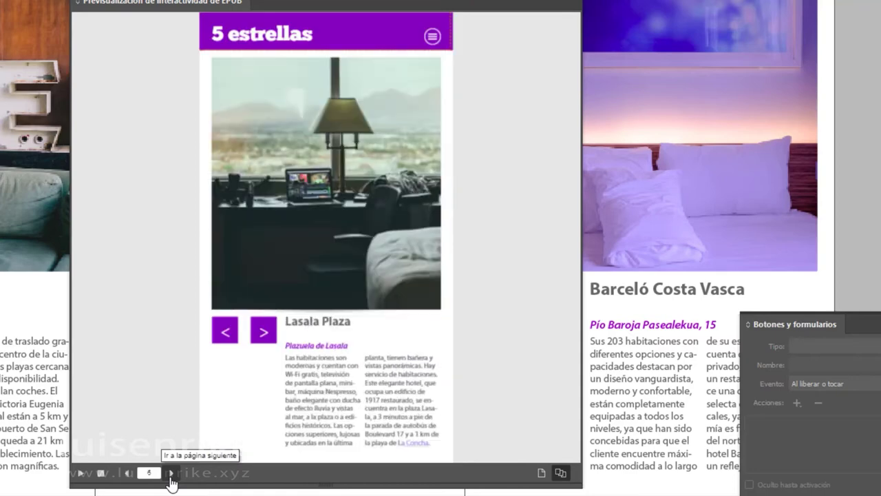
pyautogui.click(419, 444)
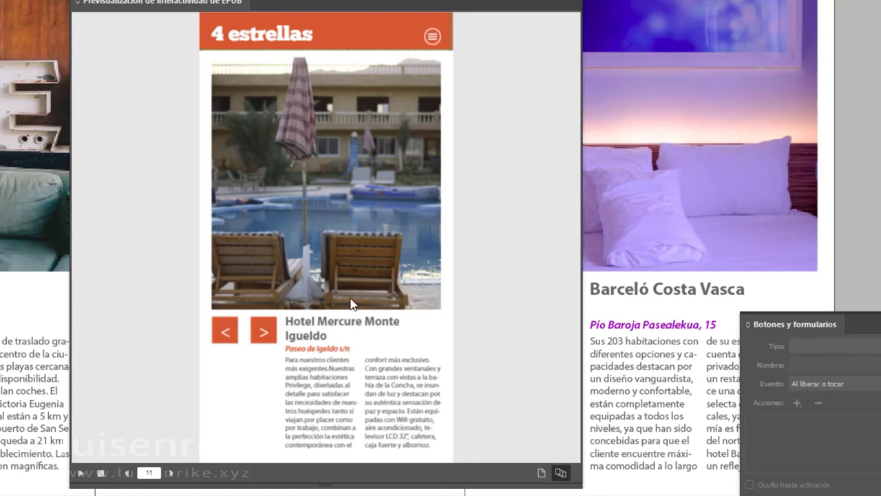
pyautogui.click(575, 3)
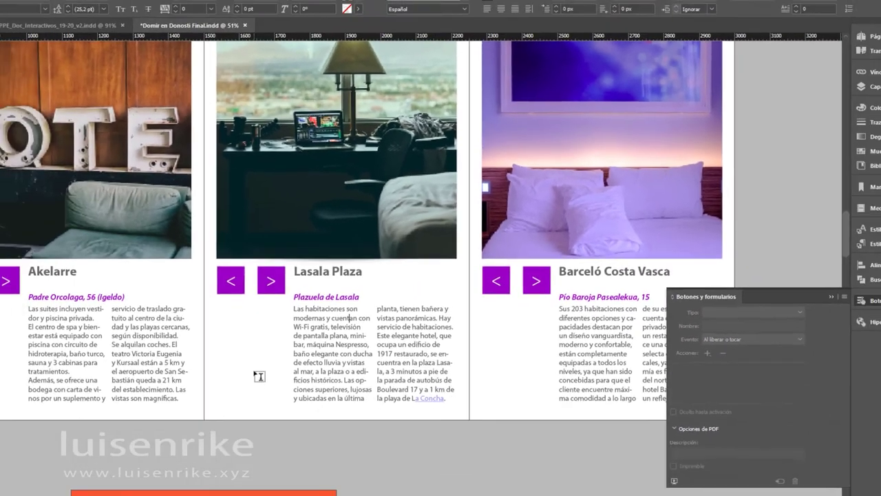
pyautogui.scroll(-10, 258, 372)
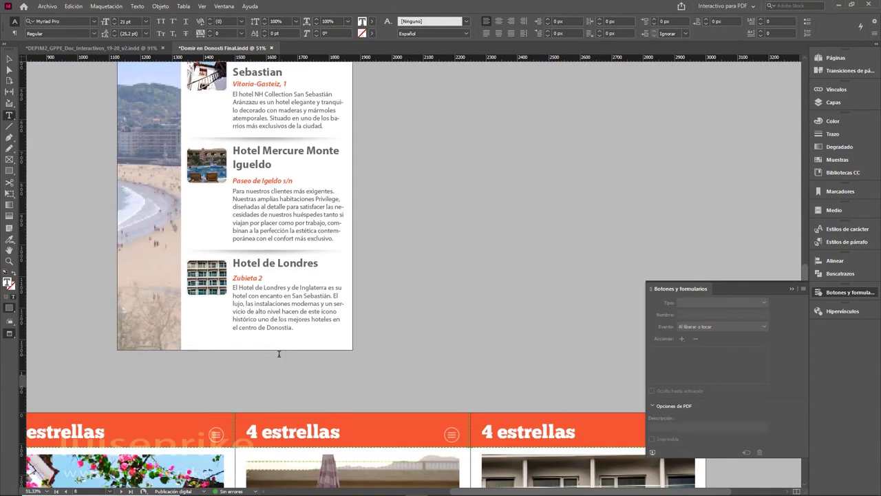
pyautogui.scroll(-8, 279, 354)
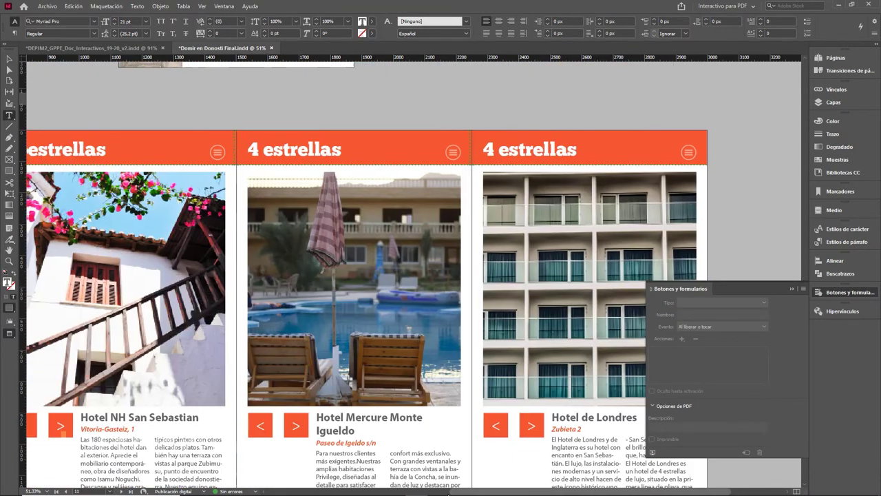
pyautogui.hscroll(-5, 473, 482)
pyautogui.scroll(-4, 372, 476)
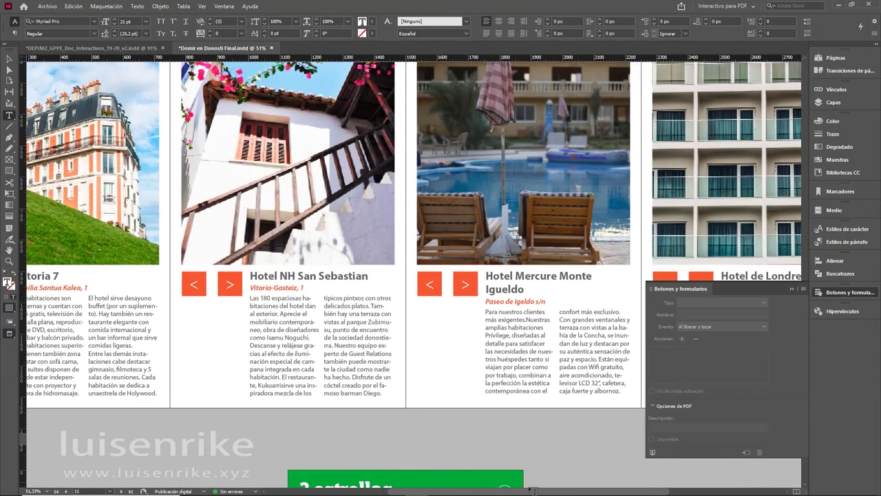
pyautogui.hscroll(-5, 533, 492)
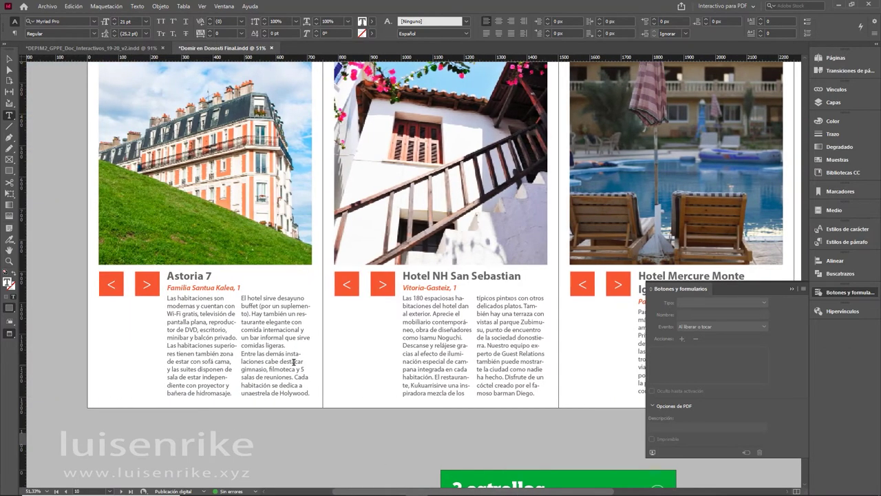
pyautogui.doubleClick(256, 297)
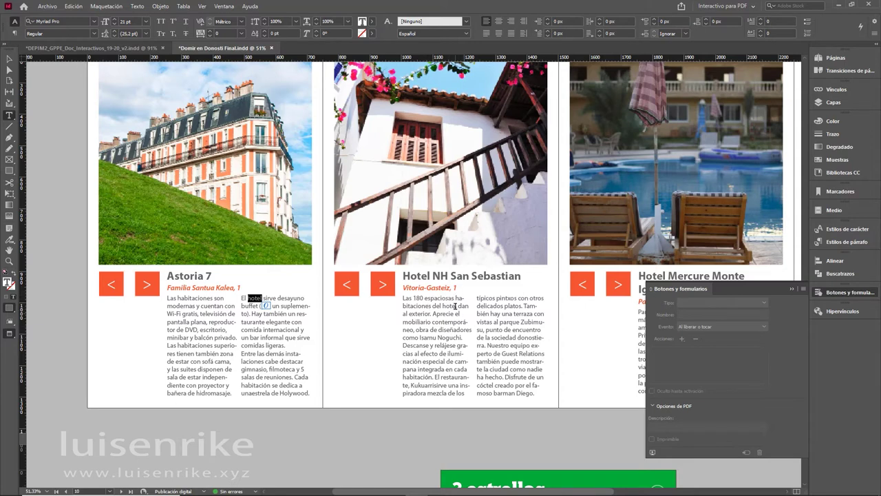
pyautogui.moveTo(456, 299); pyautogui.dragTo(433, 306)
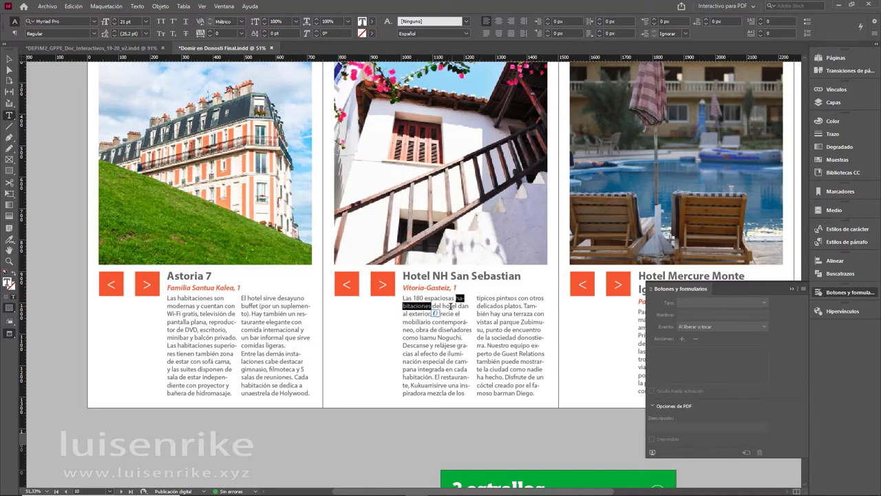
pyautogui.doubleClick(451, 305)
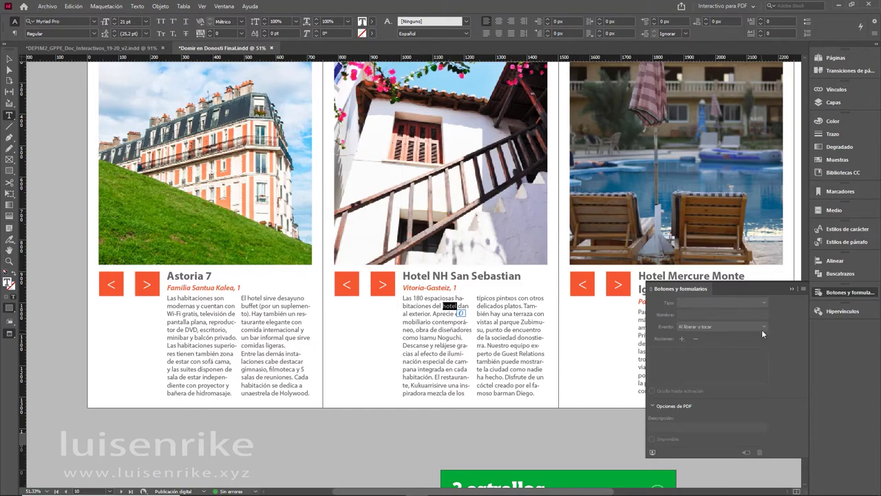
pyautogui.click(841, 311)
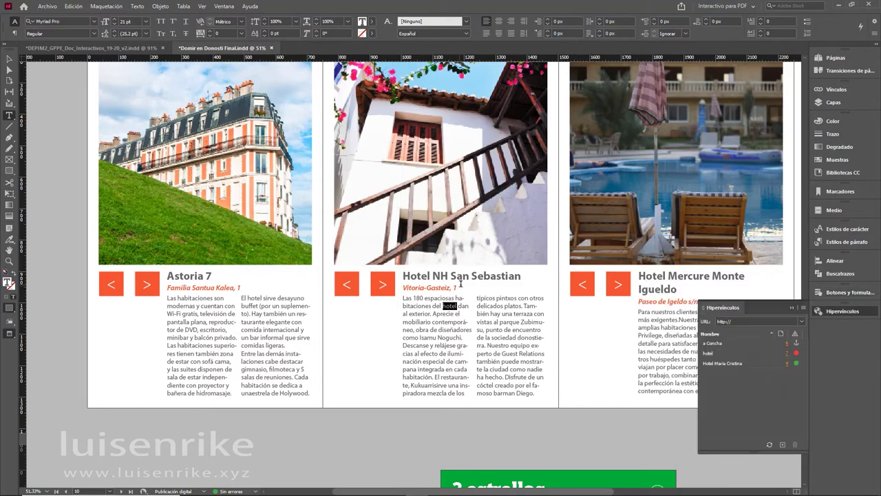
pyautogui.click(769, 439)
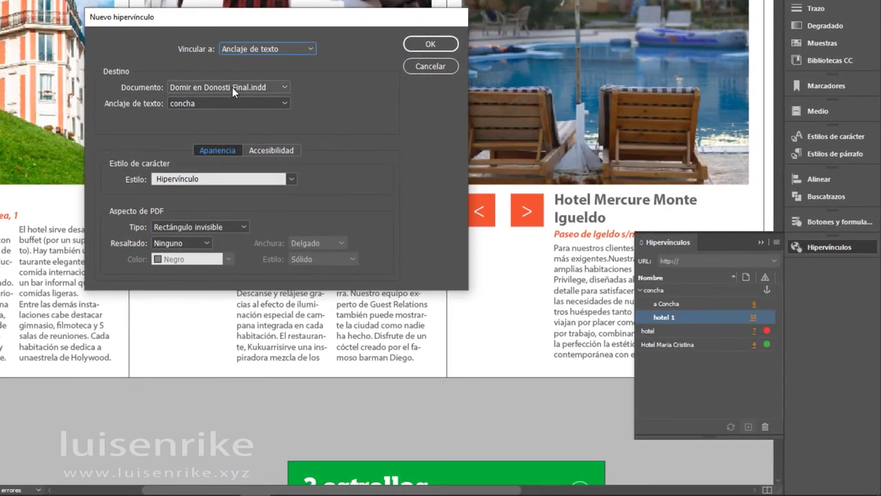
pyautogui.click(246, 51)
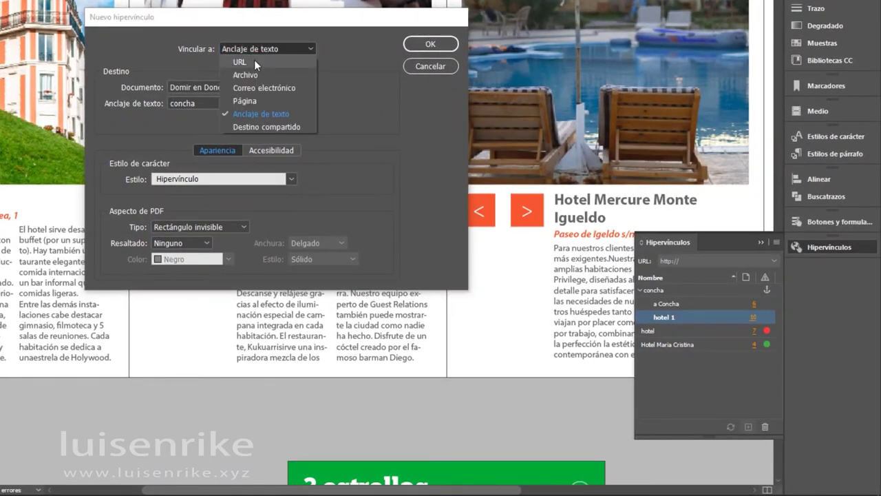
pyautogui.click(254, 60)
pyautogui.click(247, 86)
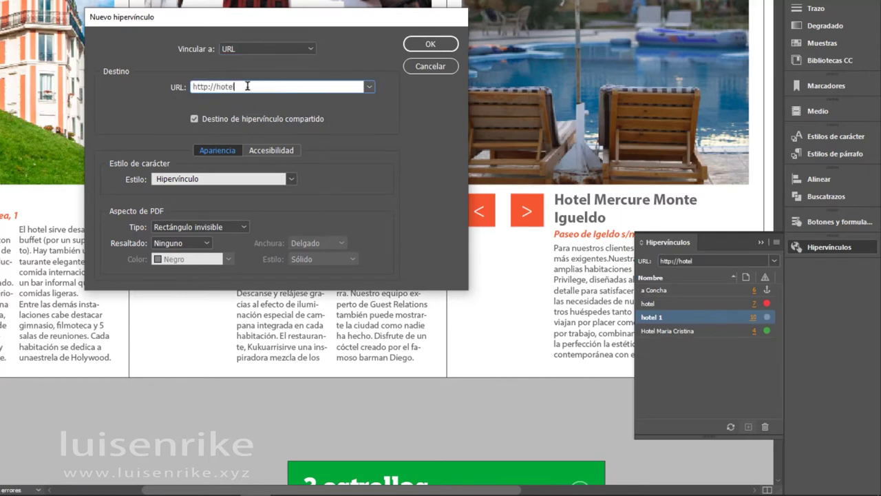
pyautogui.doubleClick(220, 87)
pyautogui.write('www.')
pyautogui.moveTo(251, 20); pyautogui.dragTo(576, 1)
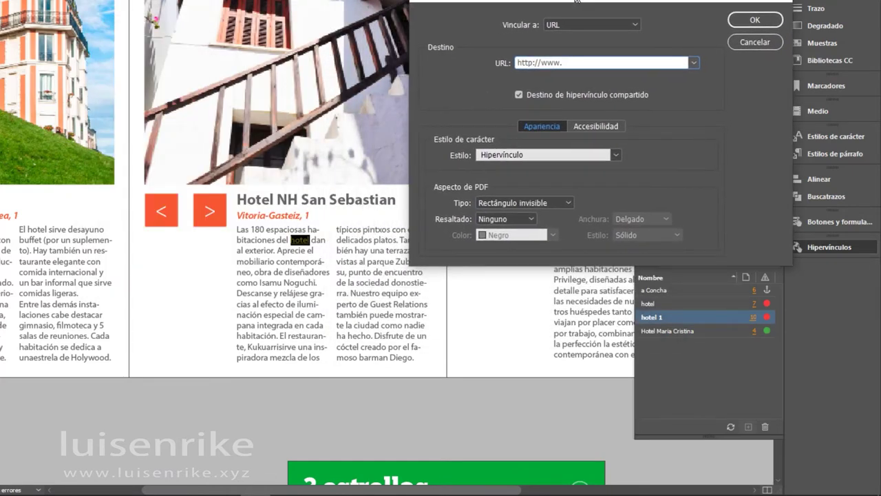
pyautogui.write('nhsansebastian.com')
pyautogui.click(745, 23)
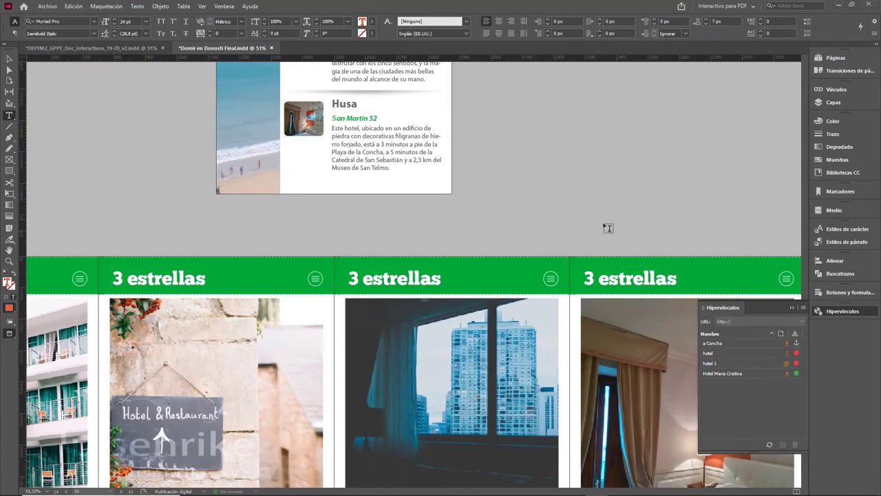
# Jump to the destination of the "a Concha" hyperlink and to the source text of the "hotel" and "hotel 1" hyperlinks
pyautogui.scroll(6, 607, 229)
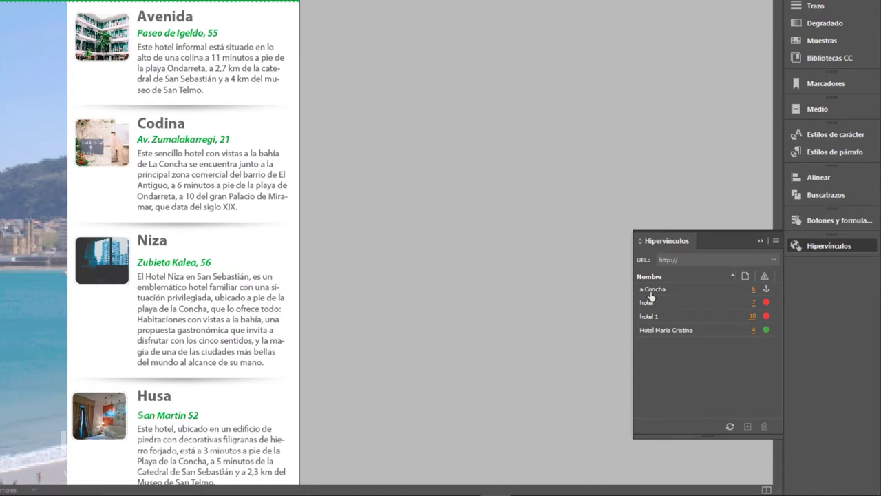
pyautogui.click(766, 289)
pyautogui.click(767, 289)
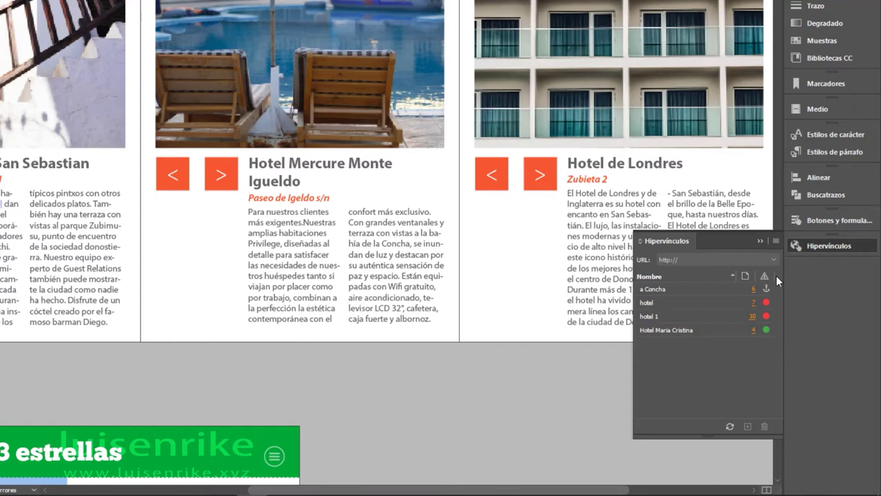
pyautogui.moveTo(651, 307)
pyautogui.click(754, 303)
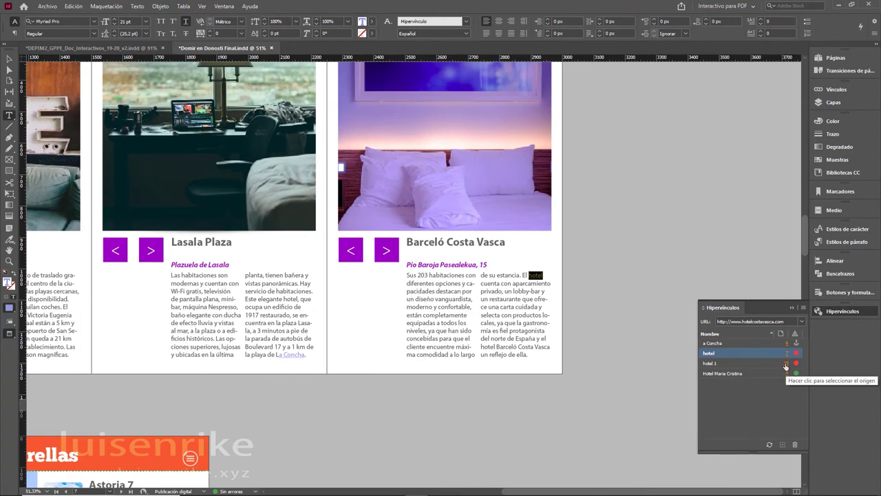
pyautogui.click(787, 365)
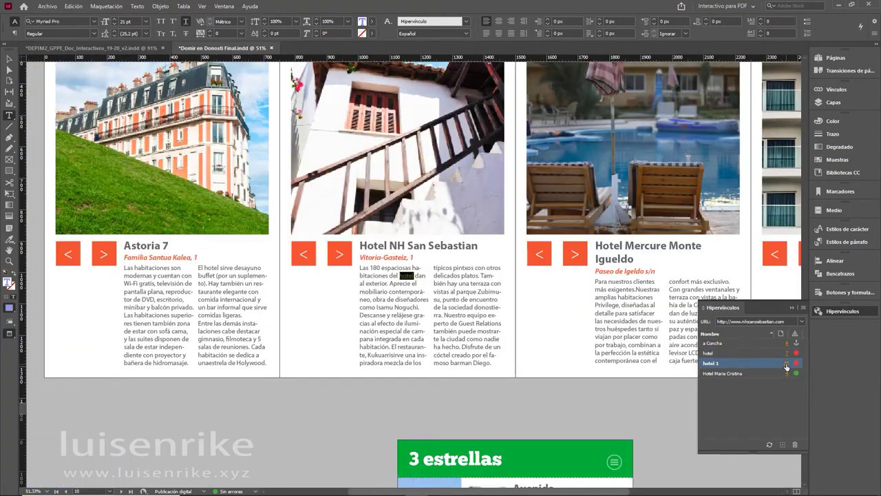
# Test the URL destinations of the "Hotel Maria Cristina" and "hotel 1" hyperlinks in the browser, returning to the document after each
pyautogui.click(796, 373)
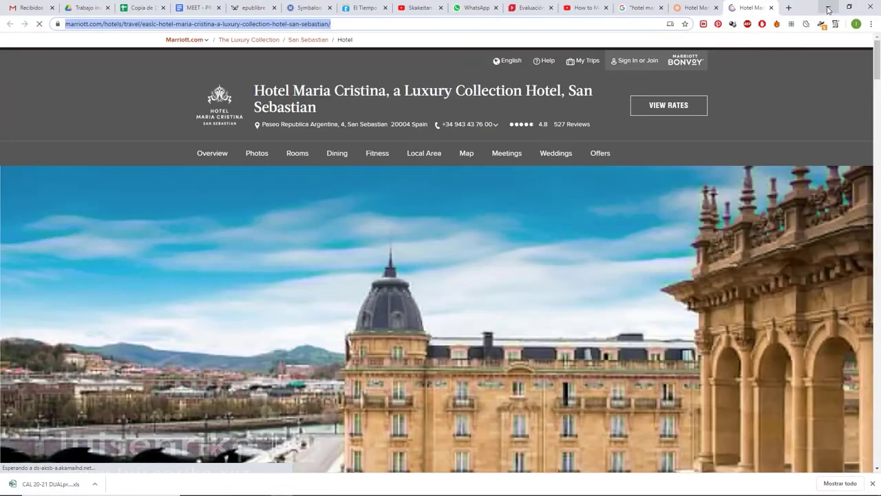
pyautogui.click(828, 9)
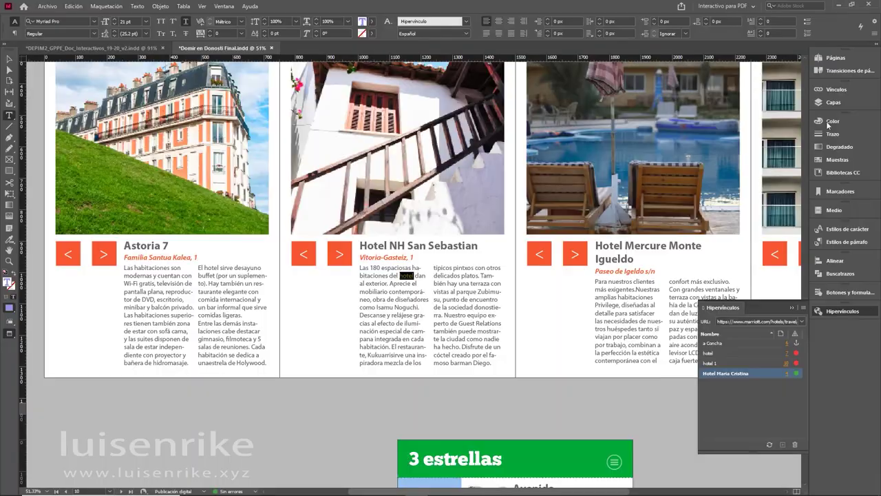
pyautogui.click(796, 364)
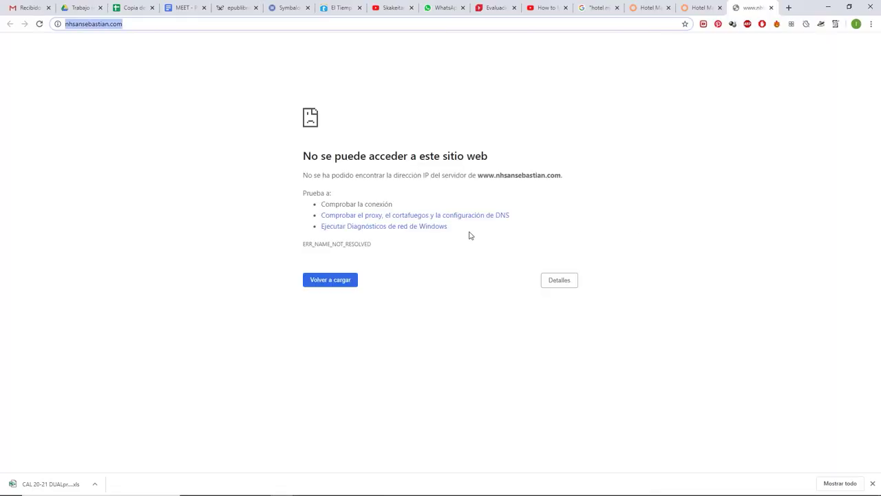
pyautogui.click(828, 7)
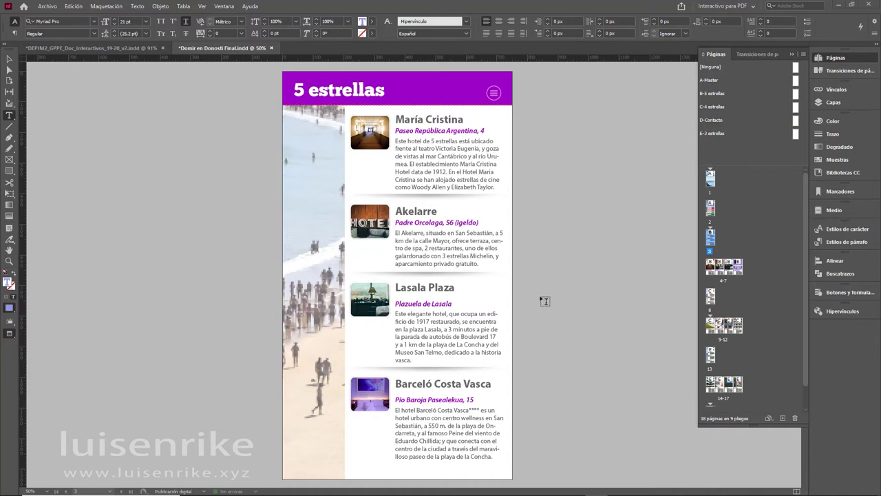
# Draw a rectangular frame around the María Cristina entry on page 3 and convert it to a button
pyautogui.click(10, 159)
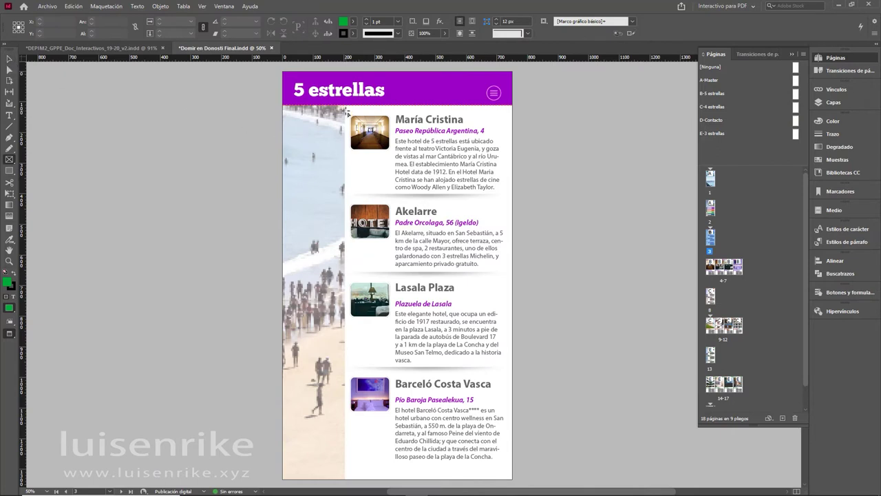
pyautogui.moveTo(349, 110); pyautogui.dragTo(505, 195)
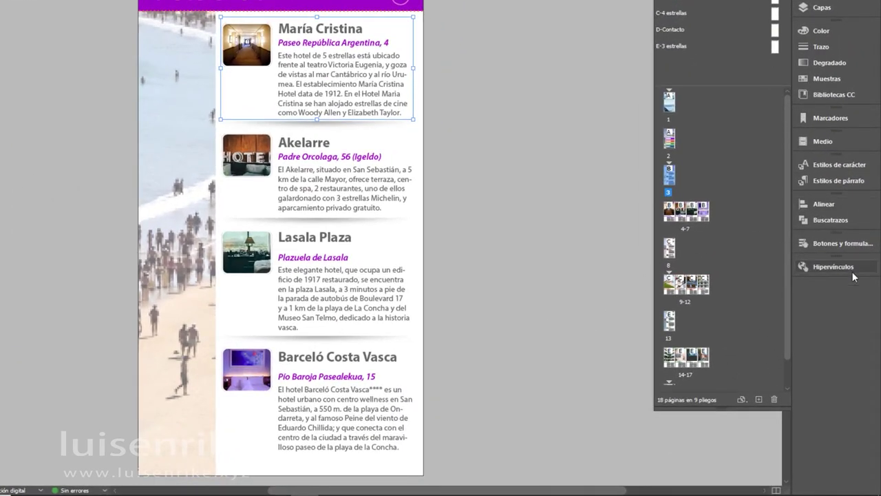
pyautogui.click(842, 243)
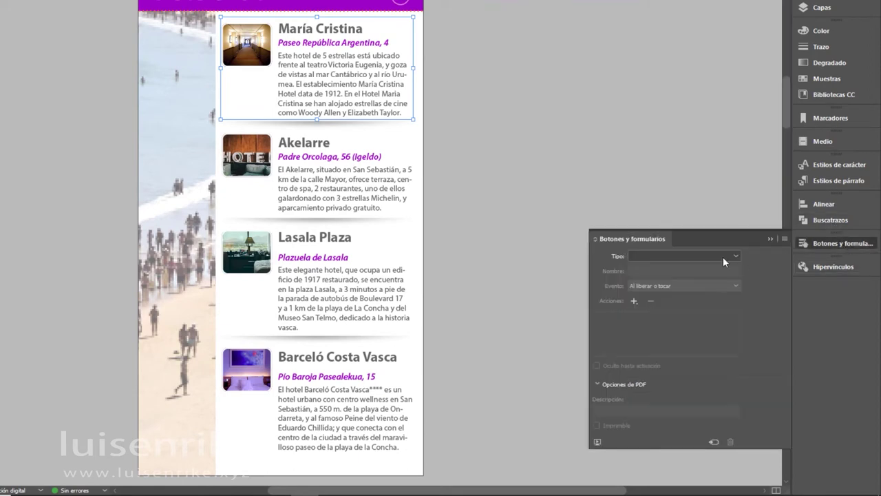
pyautogui.click(713, 441)
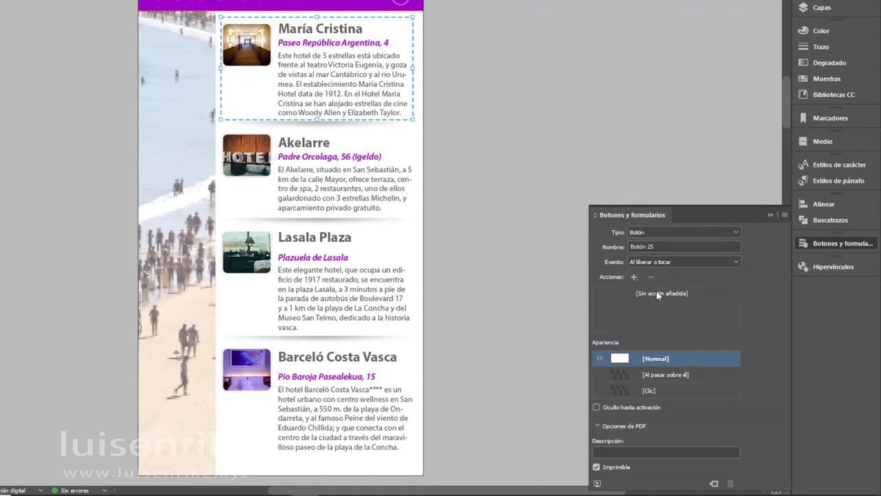
# Add an "Ir a destino" action to the María Cristina button, with "María Cristina" as its destination
pyautogui.click(634, 277)
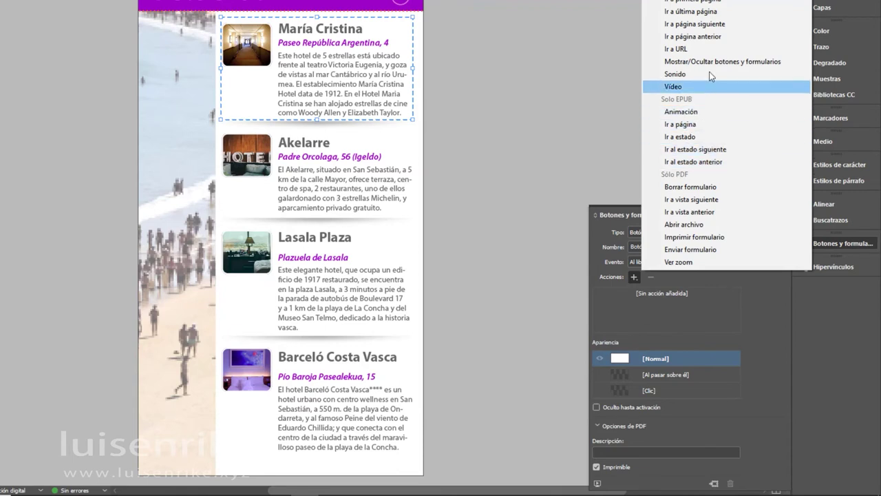
pyautogui.click(682, 1)
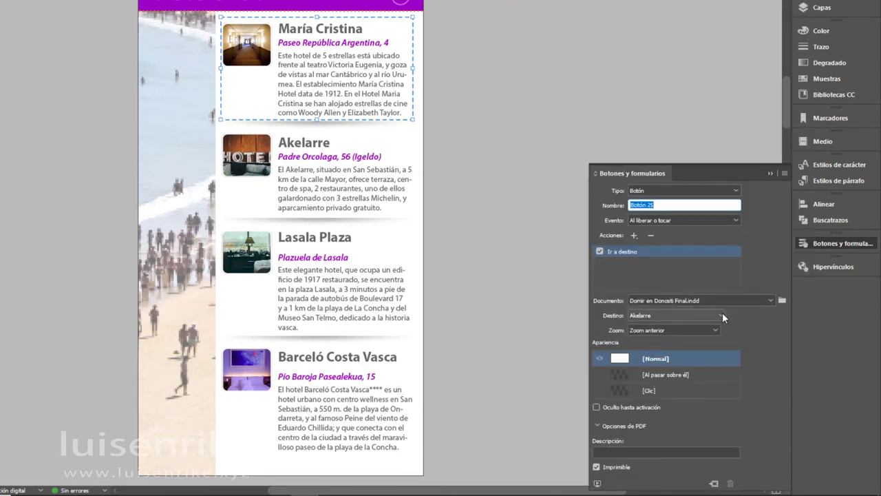
pyautogui.click(721, 316)
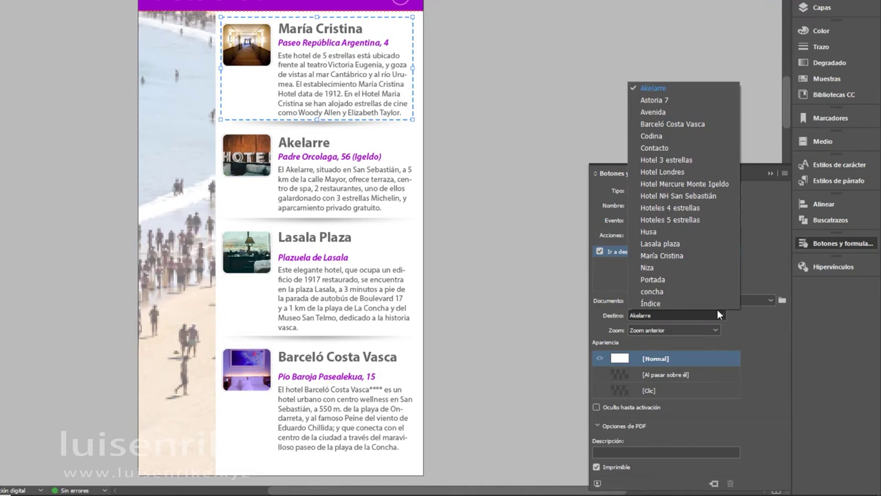
pyautogui.click(690, 256)
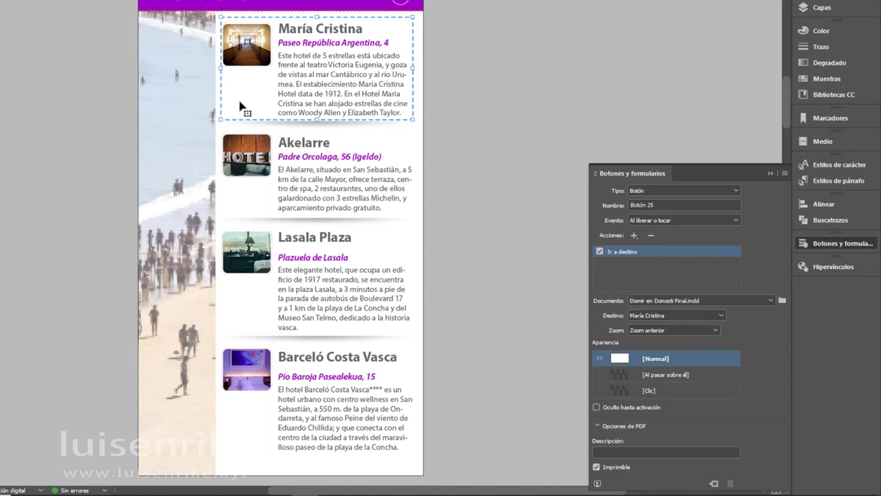
# Duplicate the María Cristina button over the Akelarre entry and set the copy's destination to "Akelarre"
pyautogui.moveTo(240, 110); pyautogui.dragTo(242, 212)
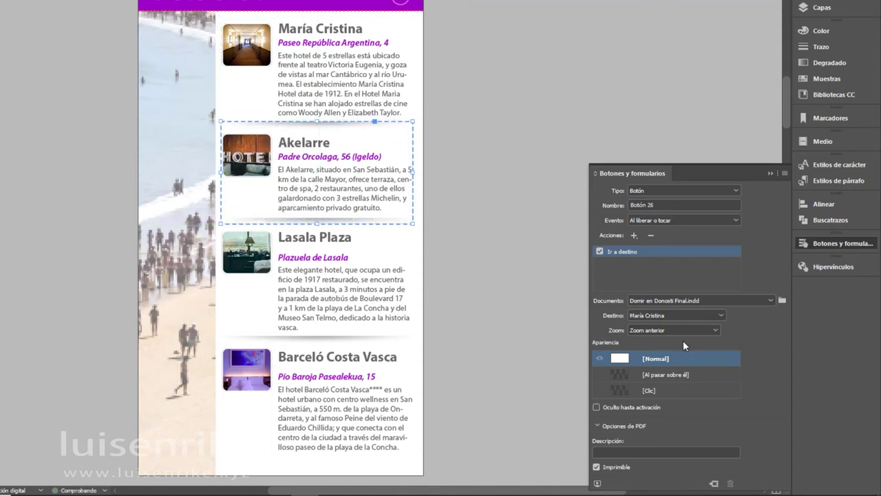
pyautogui.click(721, 315)
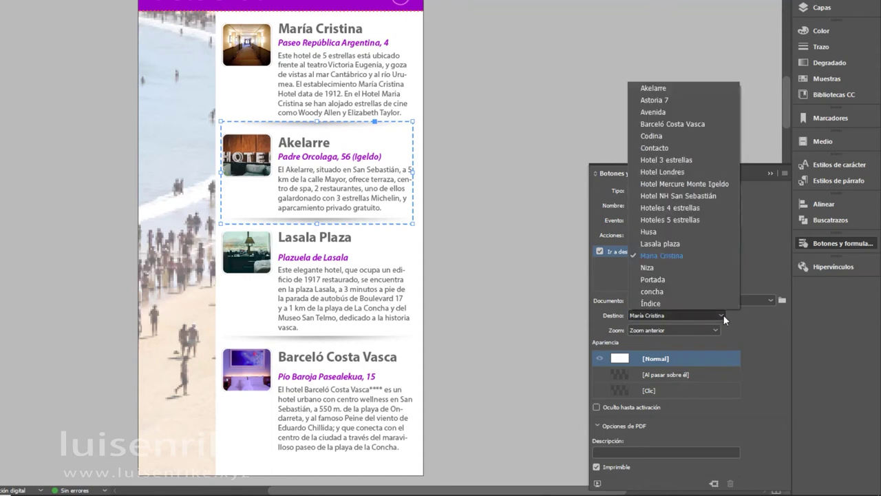
pyautogui.click(671, 89)
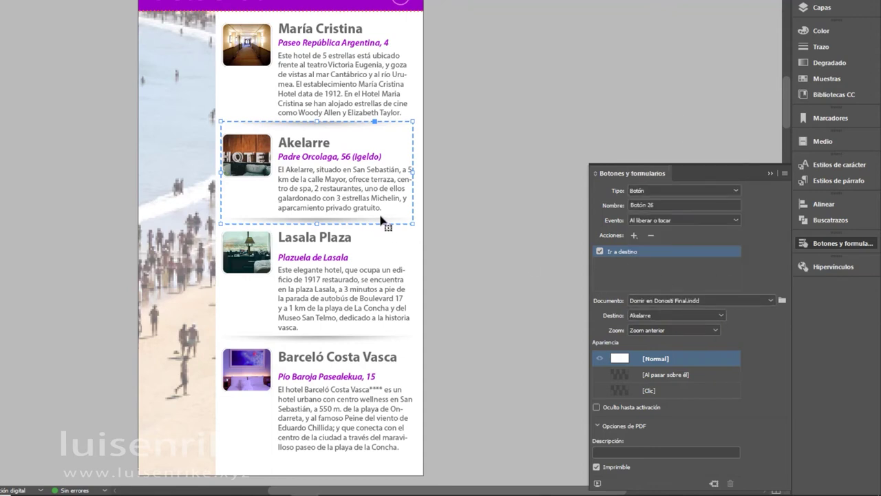
# Duplicate the Akelarre button over the Lasala Plaza entry and set the copy's destination to "Lasala plaza"
pyautogui.moveTo(385, 221); pyautogui.dragTo(381, 329)
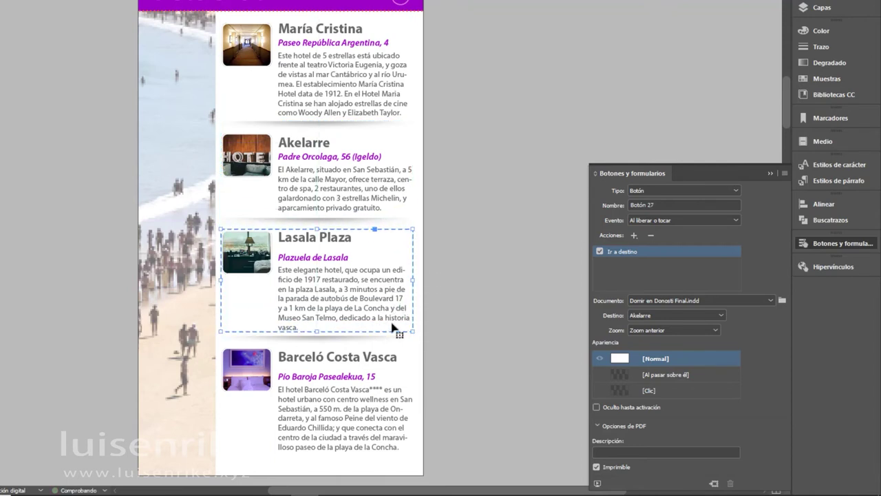
pyautogui.click(652, 316)
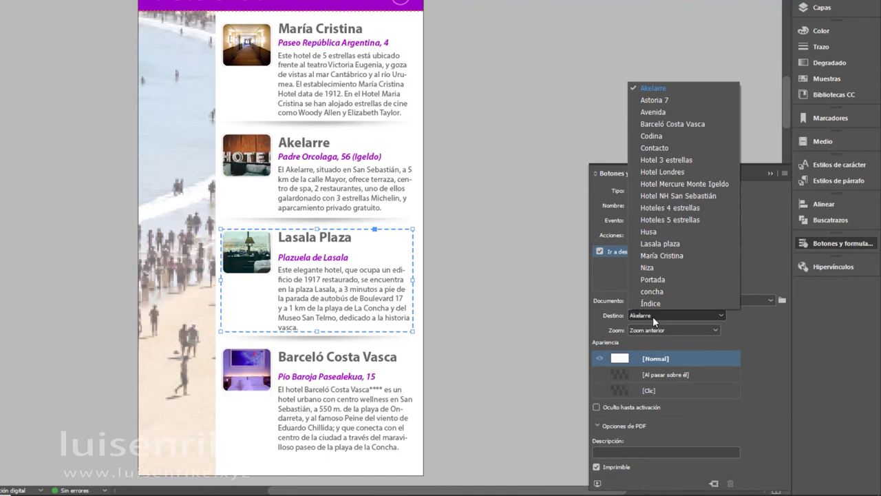
pyautogui.click(685, 244)
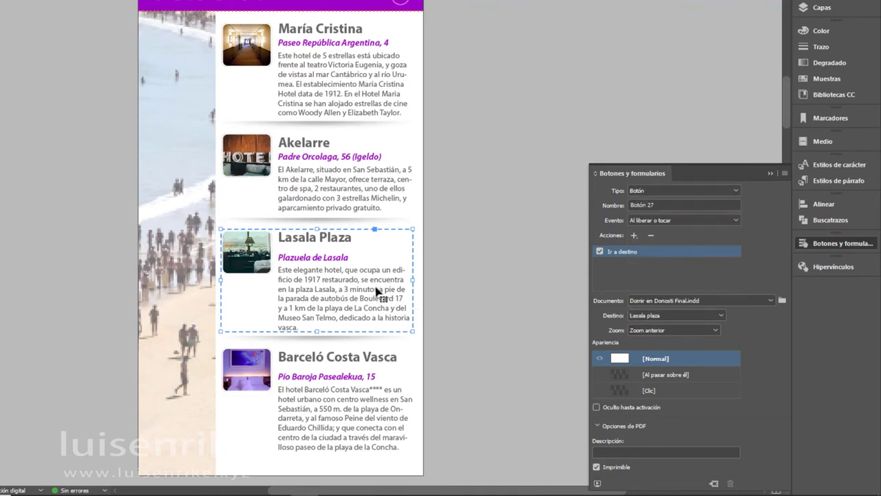
# Duplicate the Lasala Plaza button over the Barceló Costa Vasca entry and set the copy's destination to "Barceló Costa Vasca"
pyautogui.moveTo(376, 291); pyautogui.dragTo(379, 410)
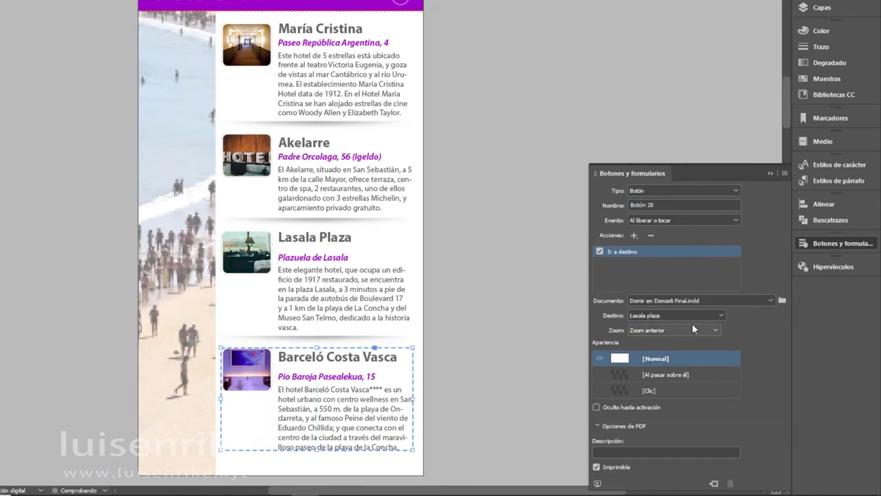
pyautogui.click(716, 314)
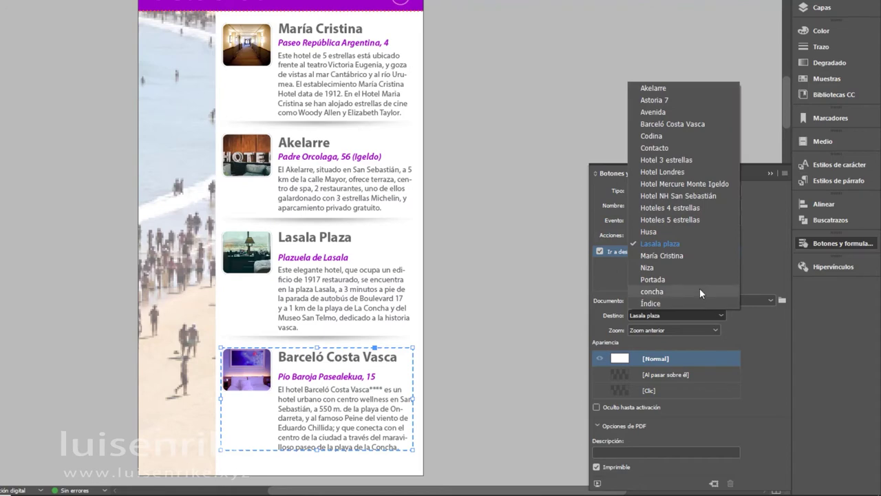
pyautogui.click(669, 125)
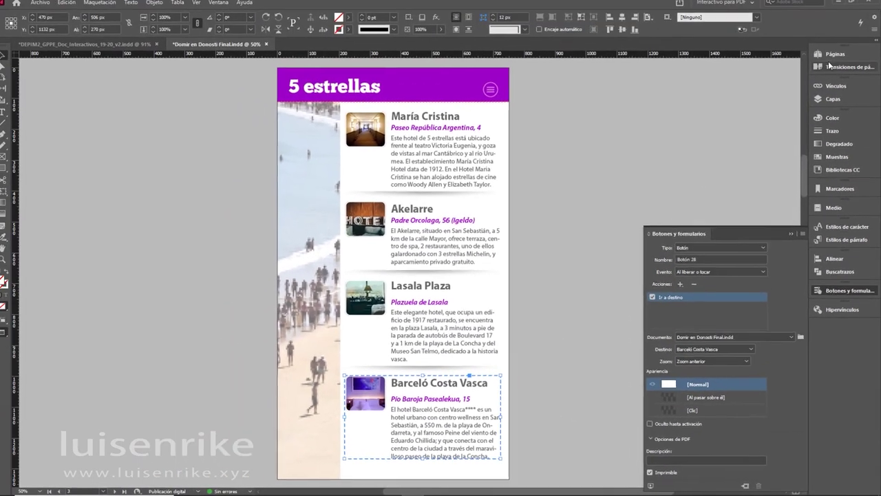
# Go to page 8 and draw a rectangular frame around the Astoria 7 entry, covering its photo and text
pyautogui.click(831, 58)
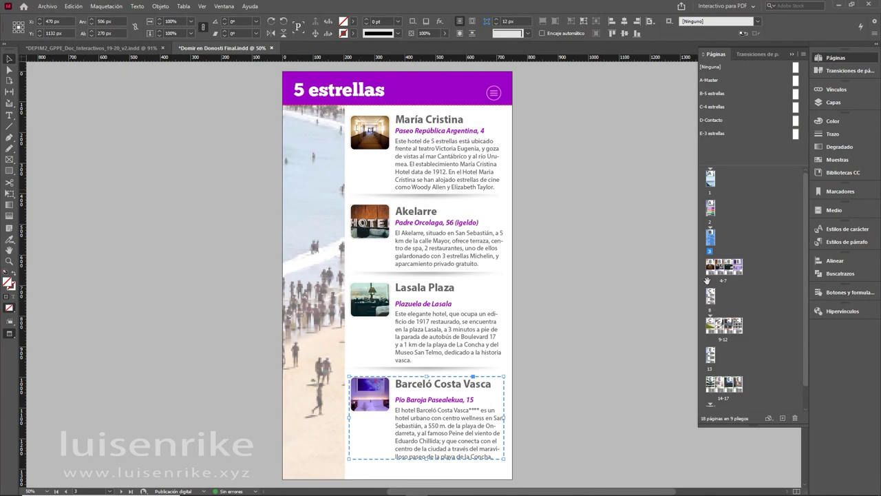
pyautogui.doubleClick(715, 302)
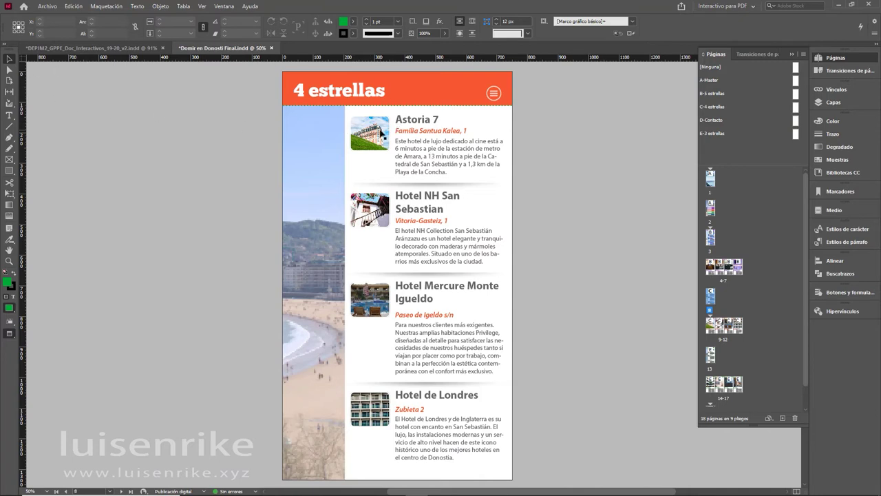
pyautogui.click(383, 135)
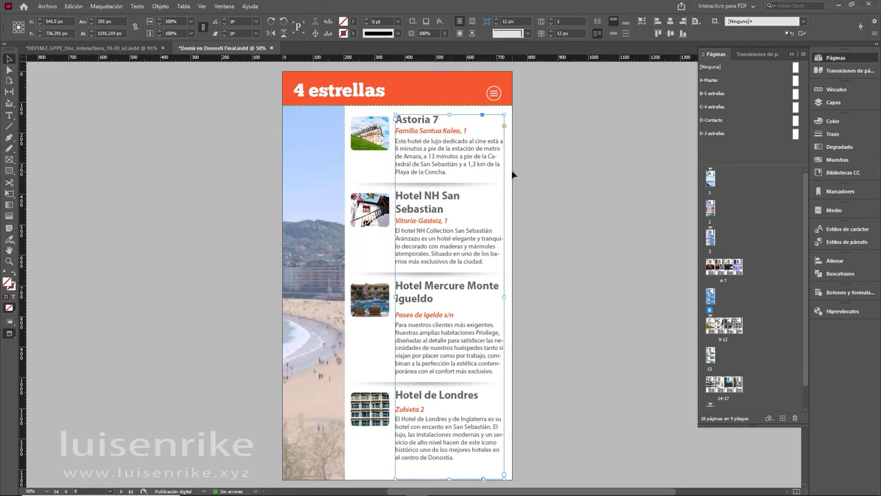
pyautogui.click(9, 159)
pyautogui.moveTo(346, 112); pyautogui.dragTo(497, 170)
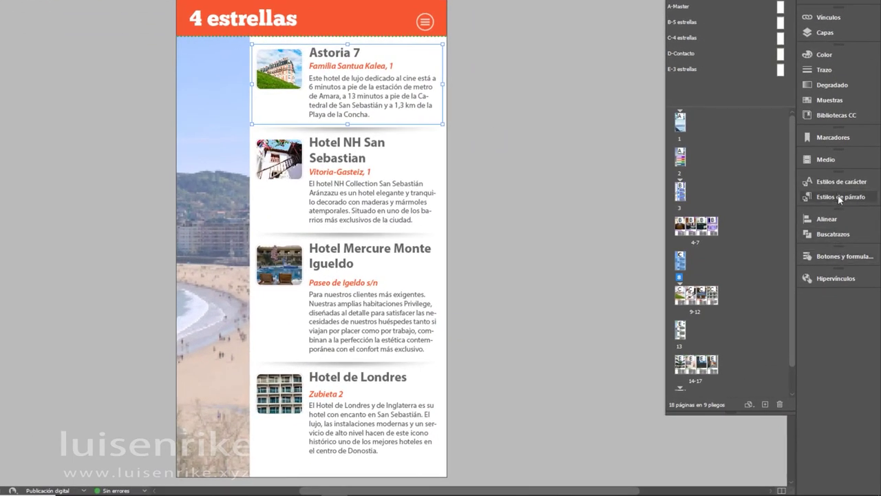
# Turn the Astoria 7 frame into a button with an "Ir a destino" action leading to "Astoria 7"
pyautogui.click(844, 255)
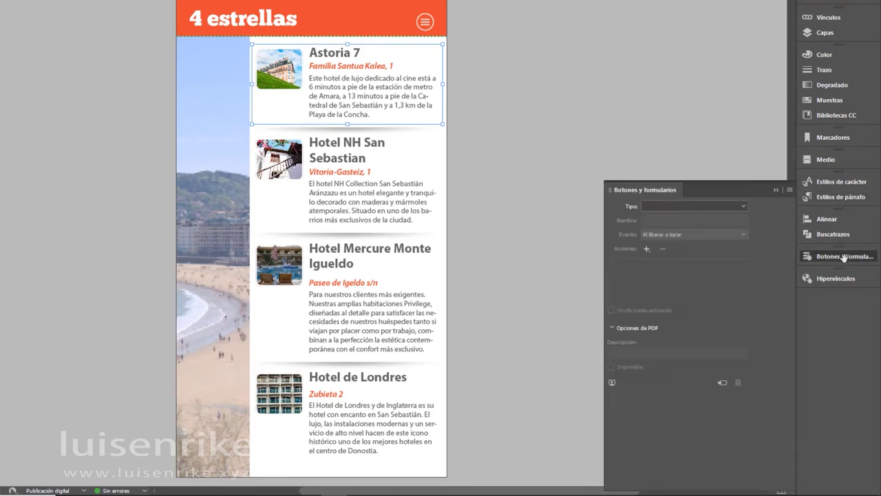
pyautogui.click(646, 310)
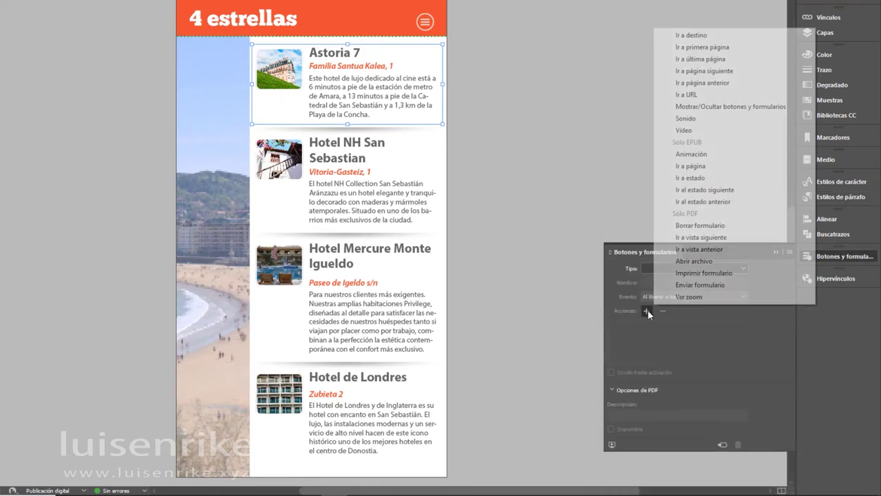
pyautogui.click(691, 35)
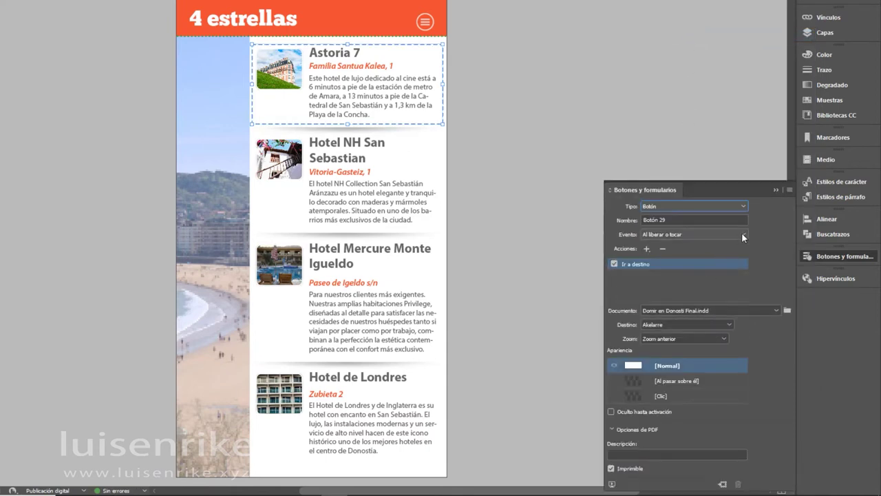
pyautogui.click(729, 323)
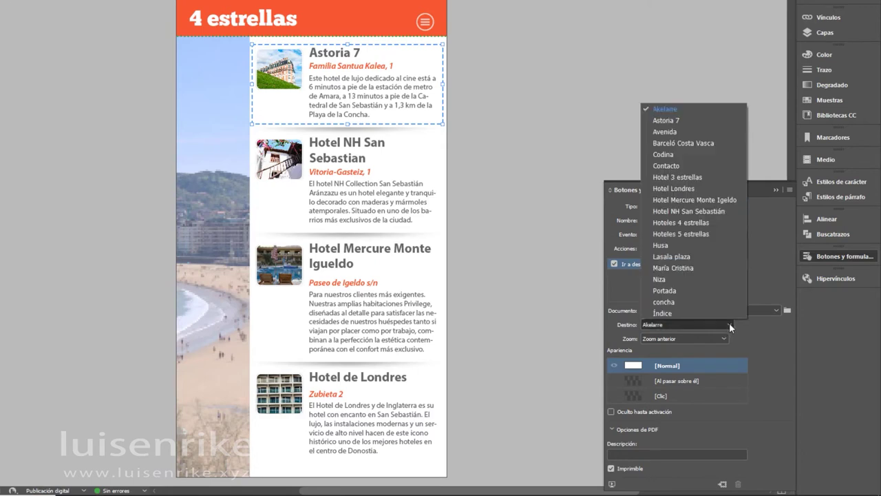
pyautogui.click(669, 120)
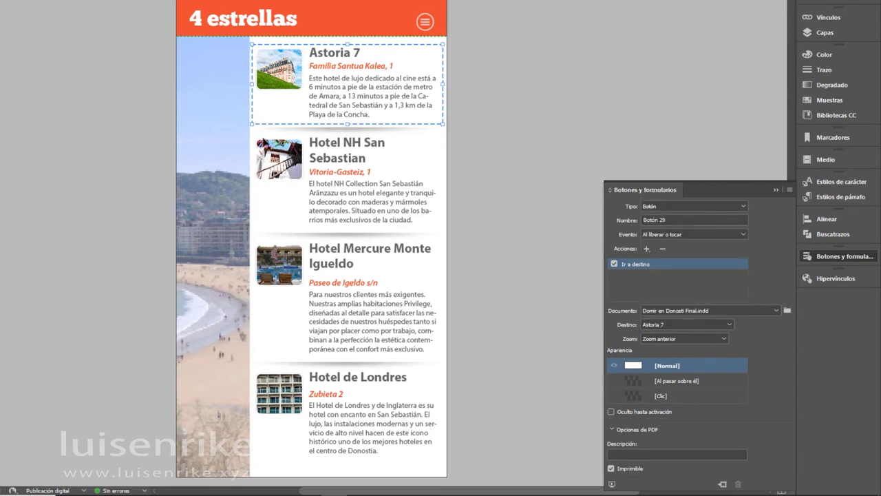
# Duplicate the Astoria 7 button over the Hotel NH San Sebastian entry, fit its height, and set its destination to "Hotel NH San Sebastián"
pyautogui.moveTo(283, 125); pyautogui.dragTo(286, 215)
pyautogui.moveTo(347, 217); pyautogui.dragTo(349, 225)
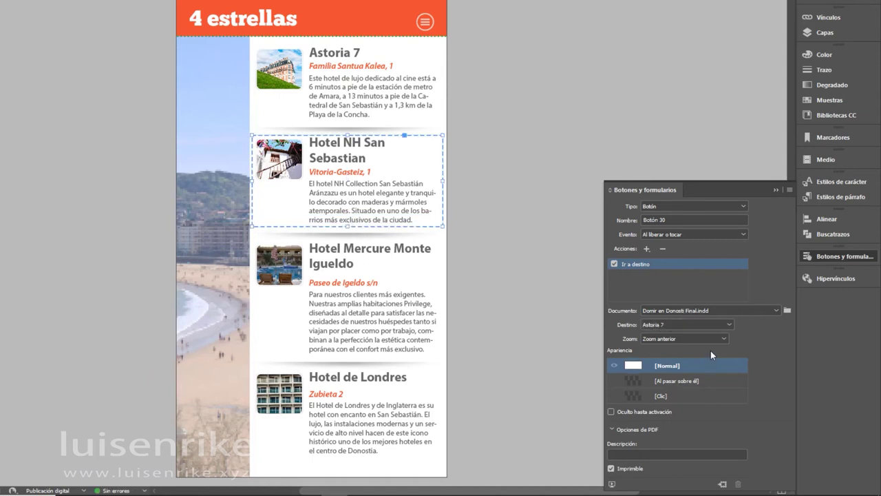
pyautogui.click(726, 321)
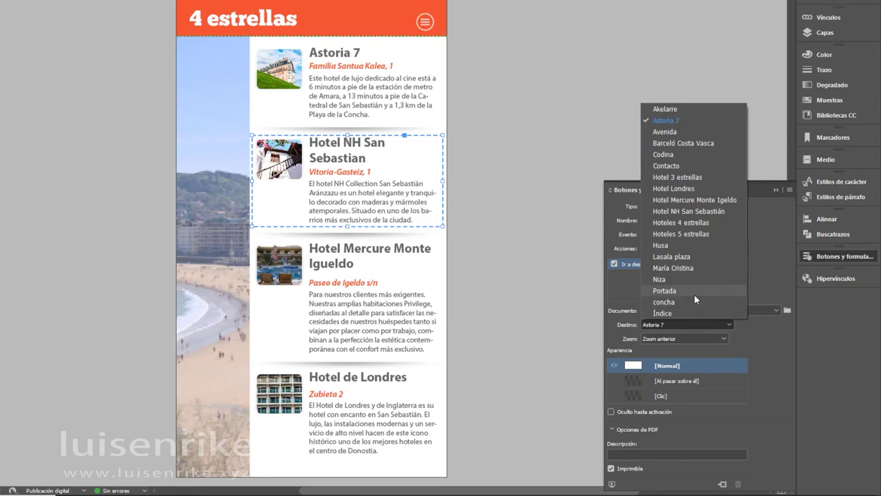
pyautogui.click(688, 210)
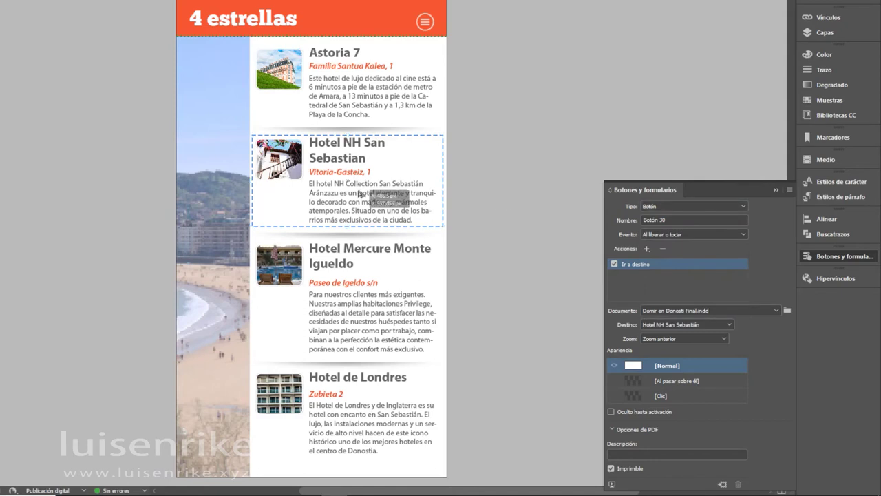
# Duplicate the NH button over the Hotel Mercure Monte Igueldo entry, extend it over the full text, and set its destination to "Hotel Mercure Monte Igeldo"
pyautogui.moveTo(358, 195); pyautogui.dragTo(358, 297)
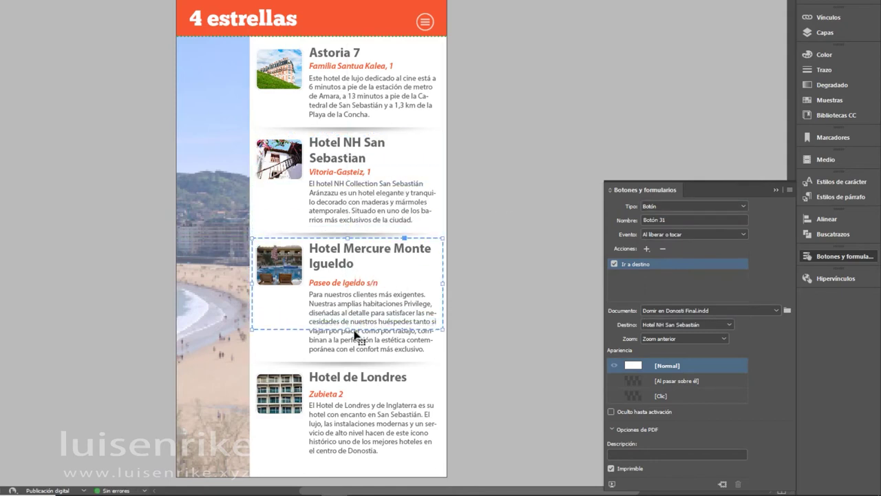
pyautogui.moveTo(346, 328); pyautogui.dragTo(354, 355)
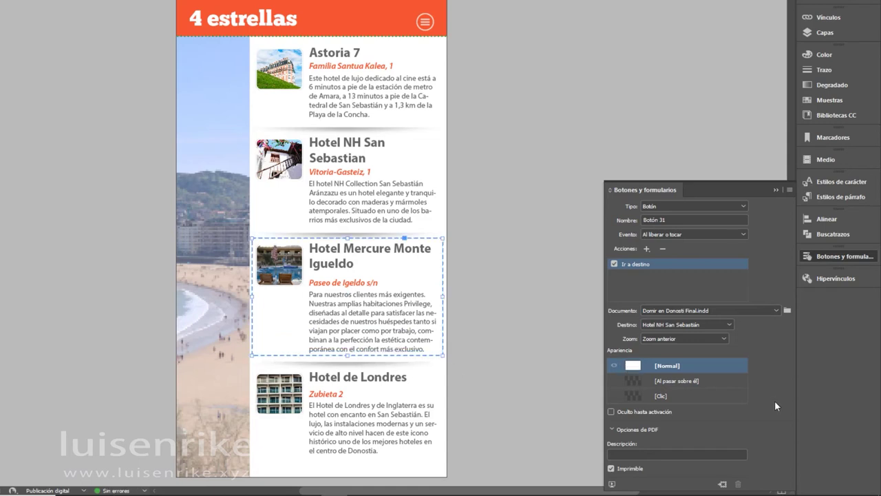
pyautogui.click(727, 324)
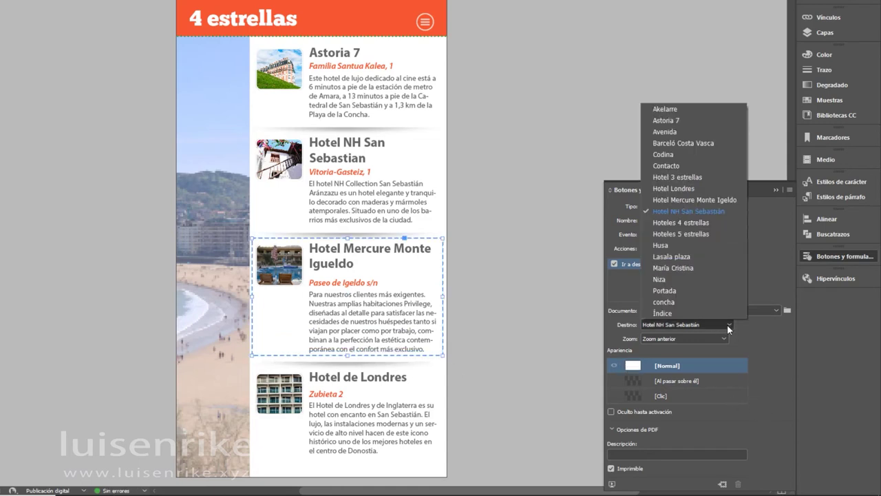
pyautogui.click(694, 200)
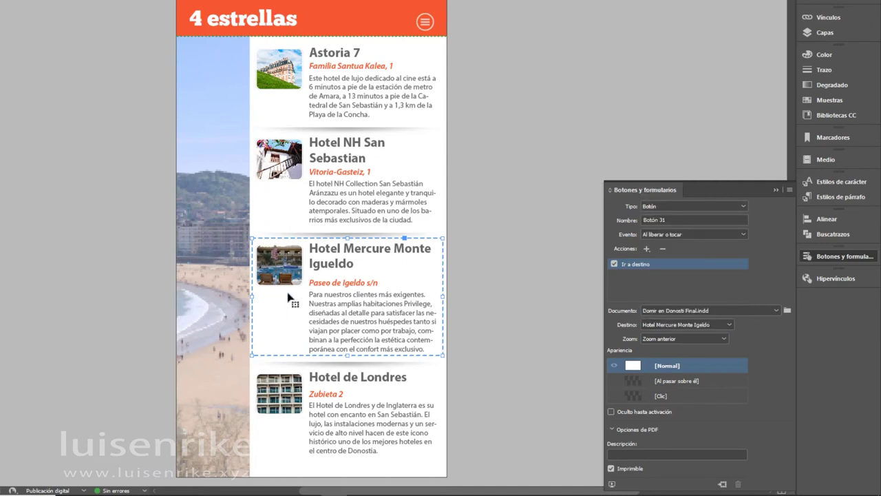
# Duplicate the Mercure button over the Hotel de Londres entry, fit it to the entry, and set its destination to "Hotel Londres"
pyautogui.moveTo(318, 256); pyautogui.dragTo(348, 369)
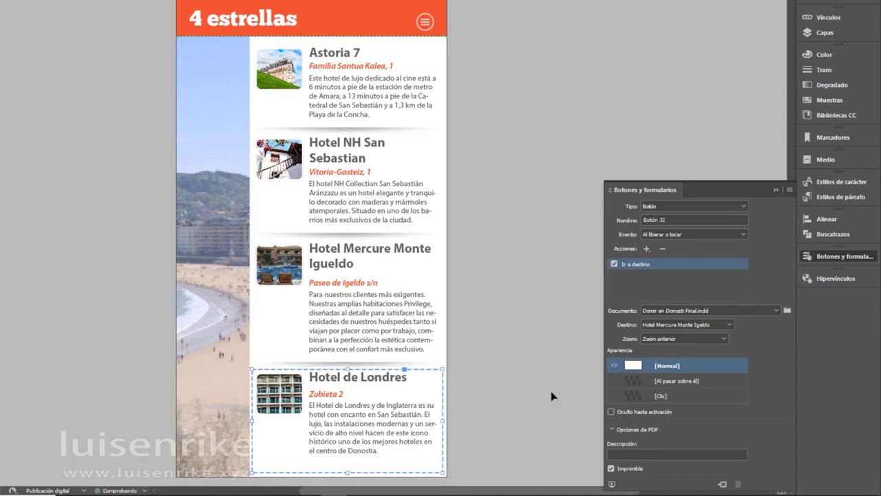
pyautogui.click(729, 325)
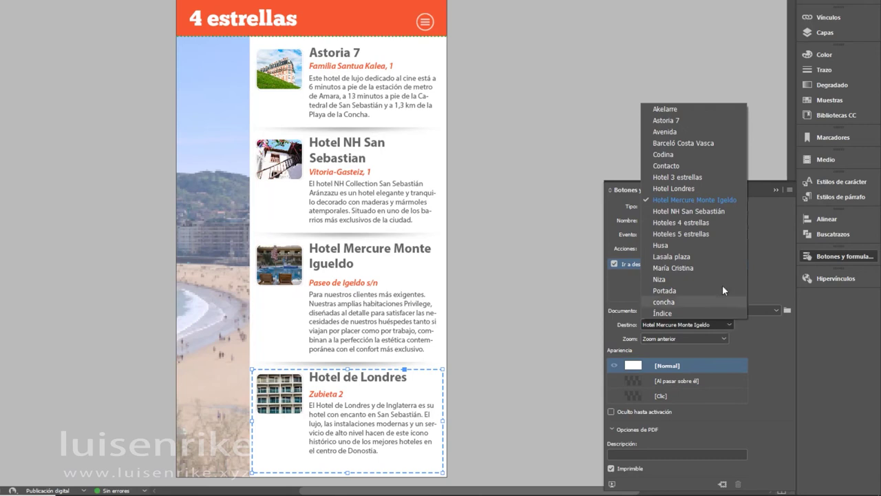
pyautogui.click(673, 189)
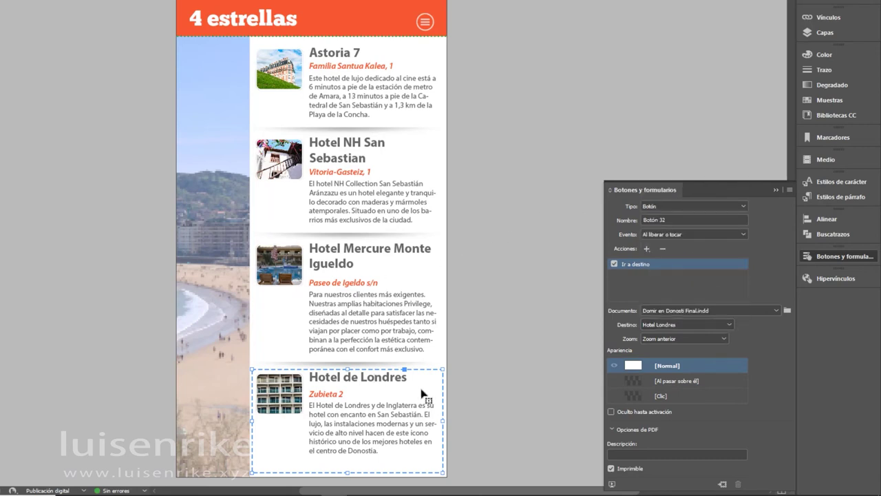
# Paste a copy of the Hotel de Londres button on page 13, place it over the Avenida entry and shorten it to fit
pyautogui.scroll(-1, 423, 394)
pyautogui.press('F12')
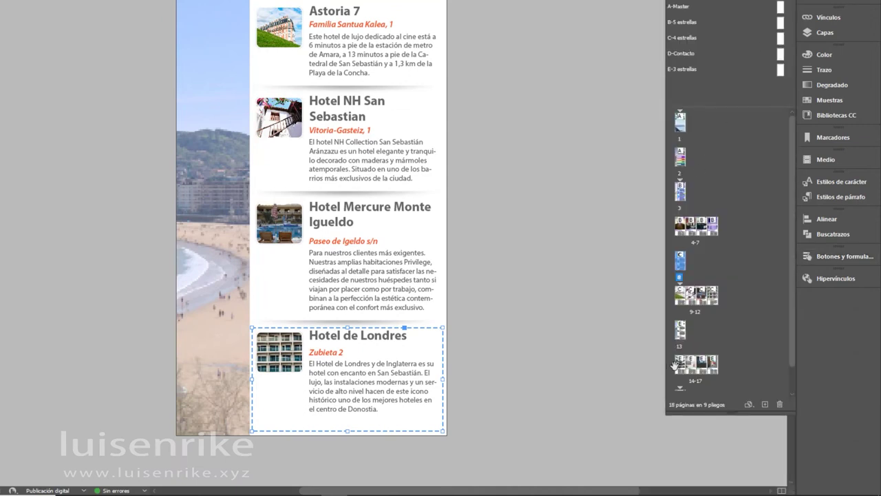
pyautogui.doubleClick(681, 338)
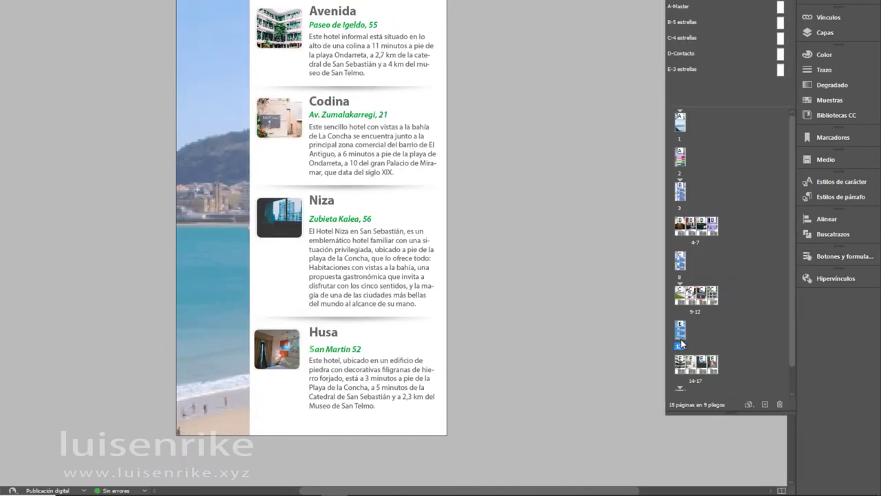
pyautogui.click(386, 206)
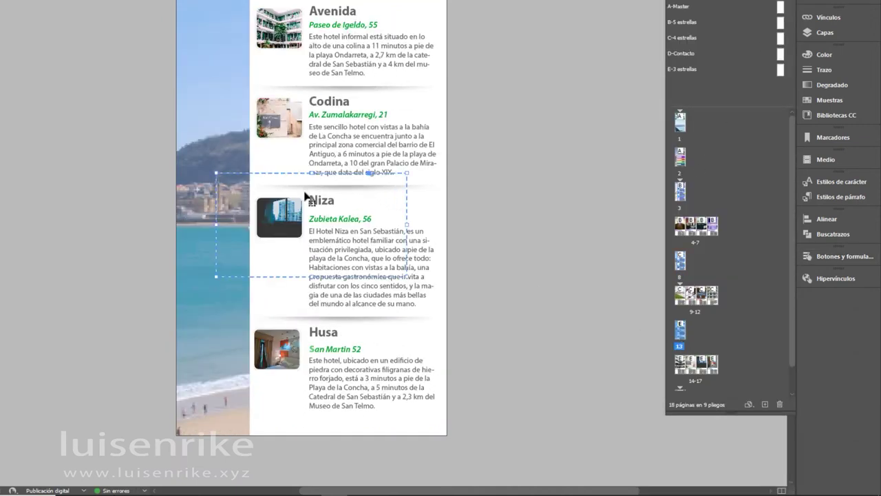
pyautogui.moveTo(306, 196); pyautogui.dragTo(345, 24)
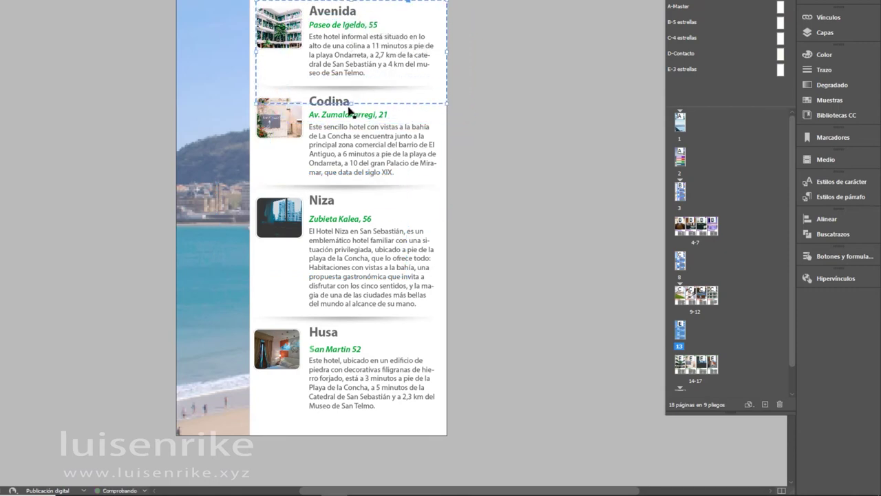
pyautogui.moveTo(350, 103); pyautogui.dragTo(350, 79)
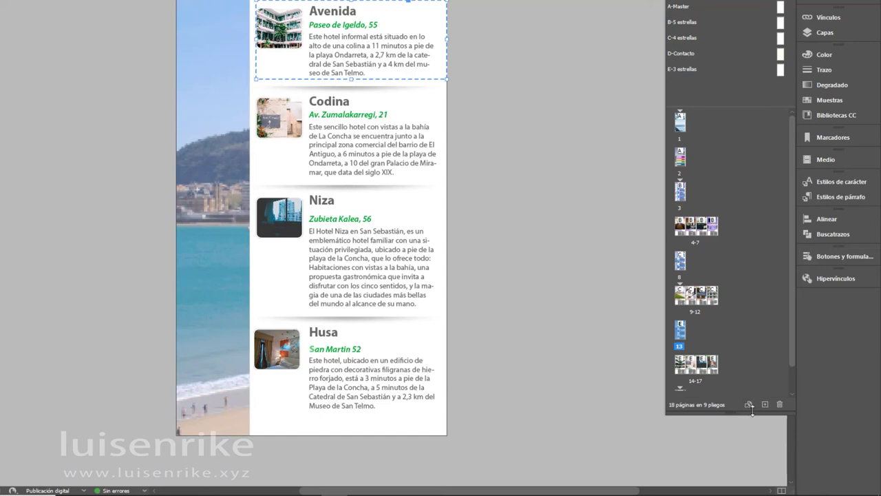
# Set the destination of the button over the Avenida entry to "Avenida"
pyautogui.click(838, 258)
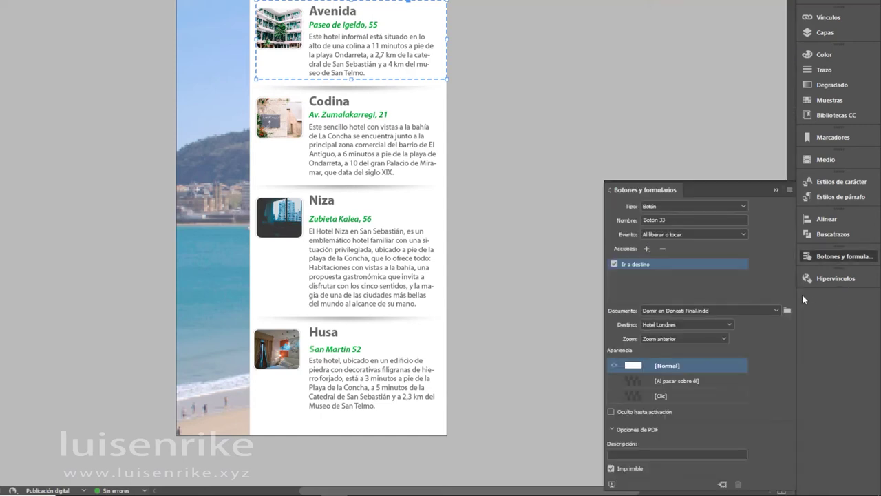
pyautogui.click(729, 324)
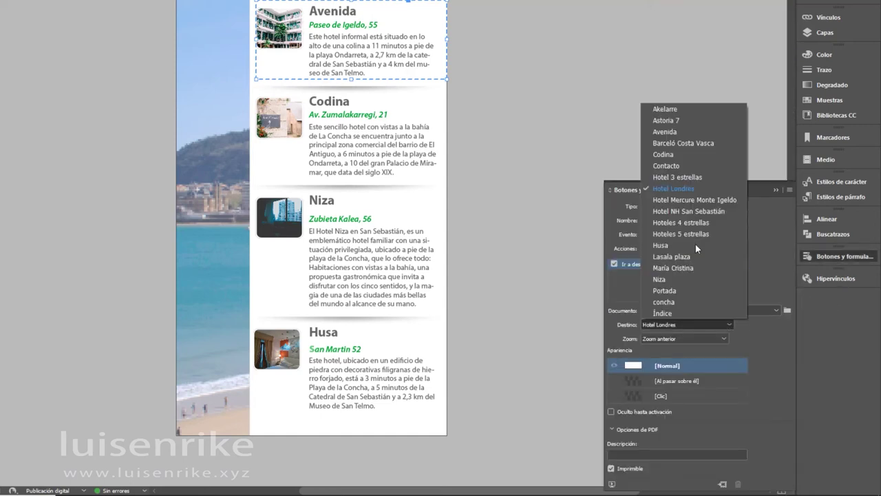
pyautogui.click(679, 132)
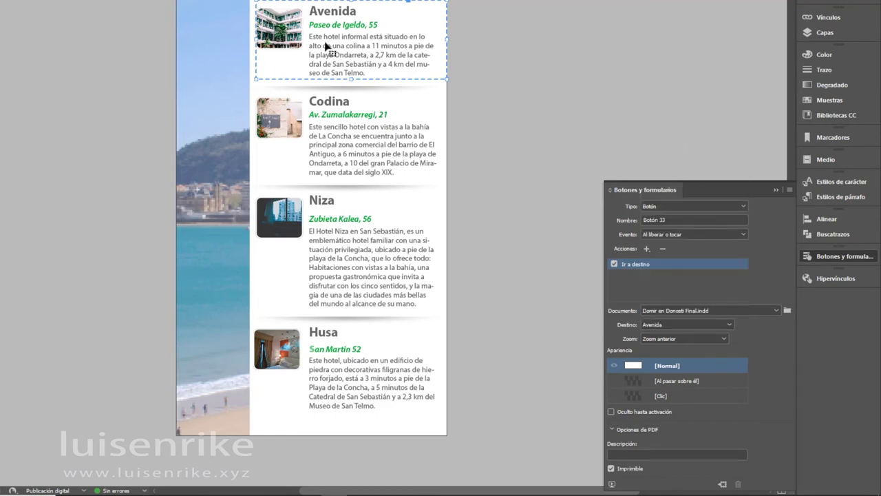
# Duplicate the Avenida button over the Codina entry, extend it to cover the text, and set its destination to "Codina"
pyautogui.moveTo(327, 45); pyautogui.dragTo(334, 142)
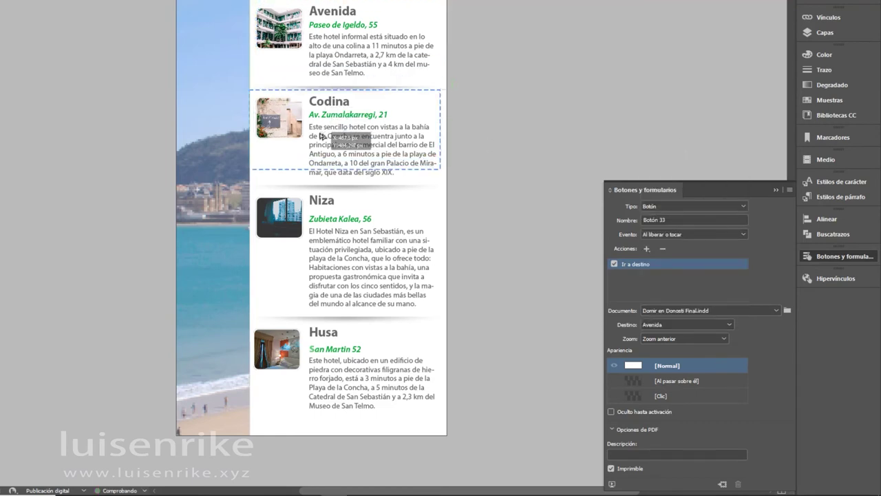
pyautogui.moveTo(347, 172); pyautogui.dragTo(349, 184)
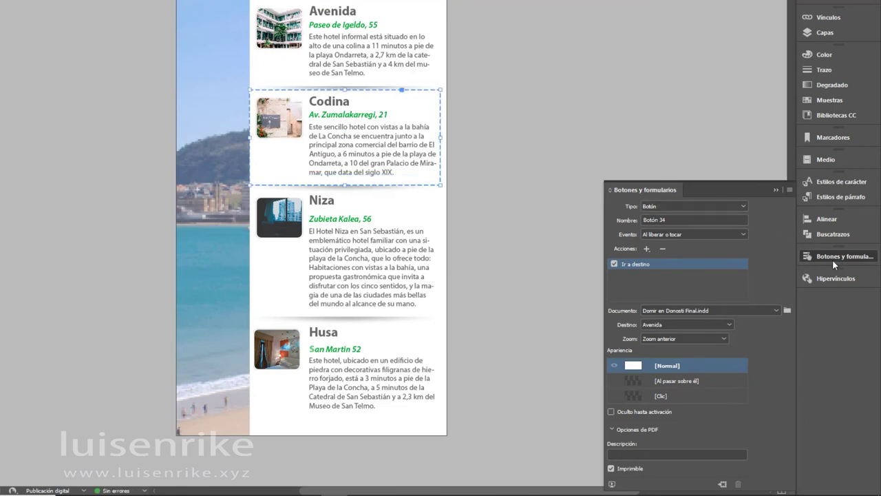
pyautogui.click(729, 323)
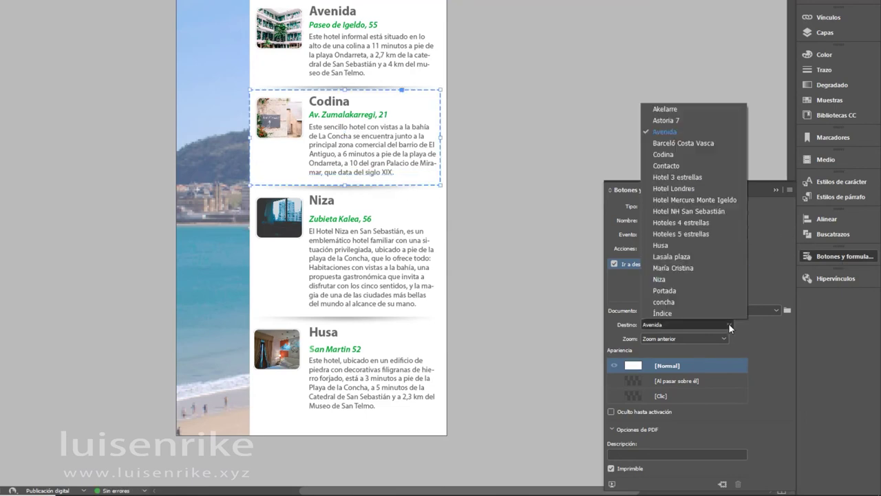
pyautogui.click(663, 156)
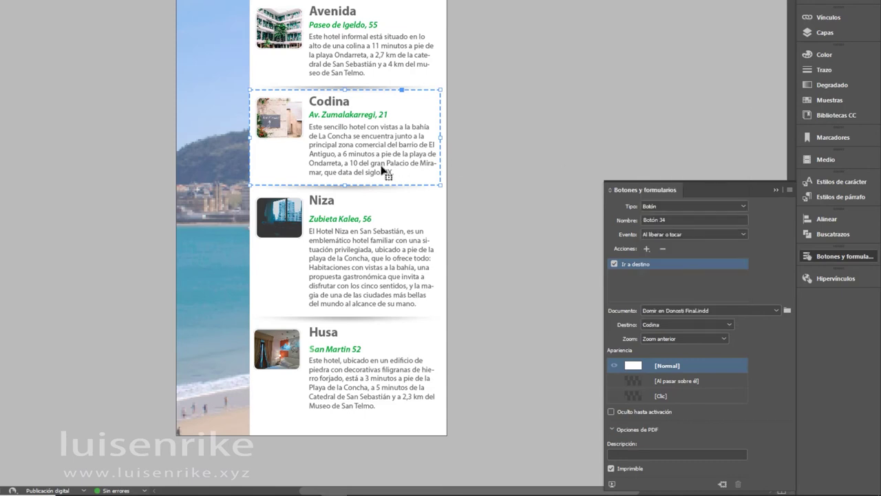
# Duplicate the Codina button over the Niza entry, extend it to cover the text, and set its destination to "Niza"
pyautogui.moveTo(382, 169); pyautogui.dragTo(388, 270)
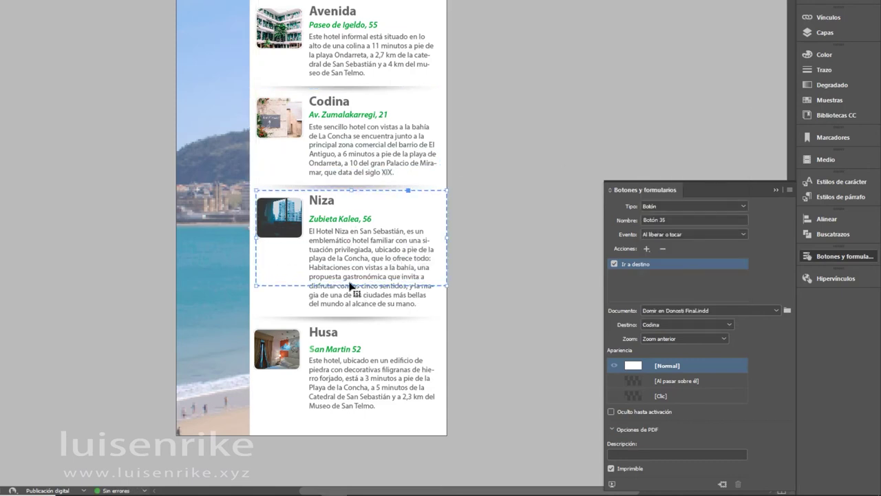
pyautogui.moveTo(354, 286); pyautogui.dragTo(354, 309)
pyautogui.click(727, 325)
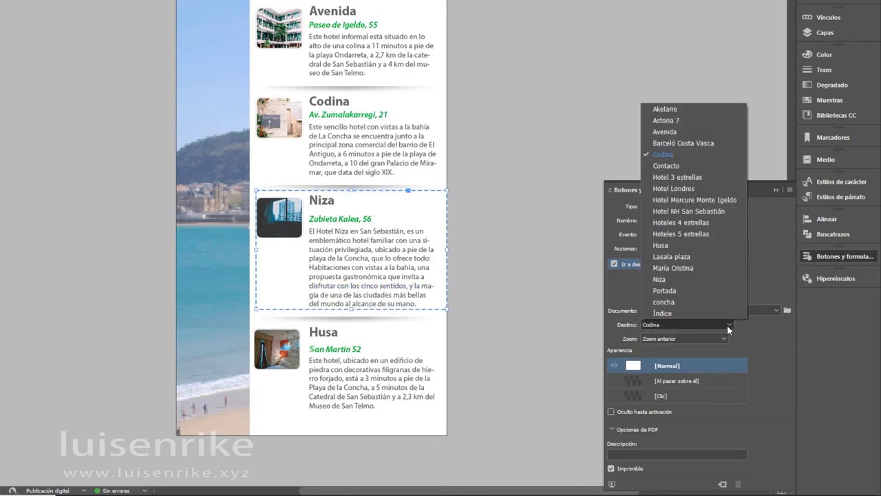
pyautogui.click(685, 277)
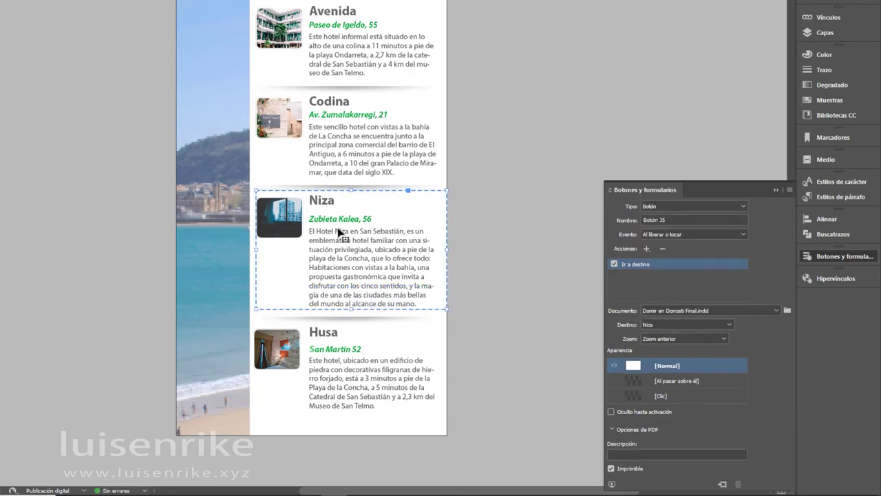
# Duplicate the Niza button over the Husa entry, shorten it to fit, and set its destination to "Husa"
pyautogui.moveTo(341, 245); pyautogui.dragTo(332, 340)
pyautogui.moveTo(344, 300); pyautogui.dragTo(348, 325)
pyautogui.click(725, 323)
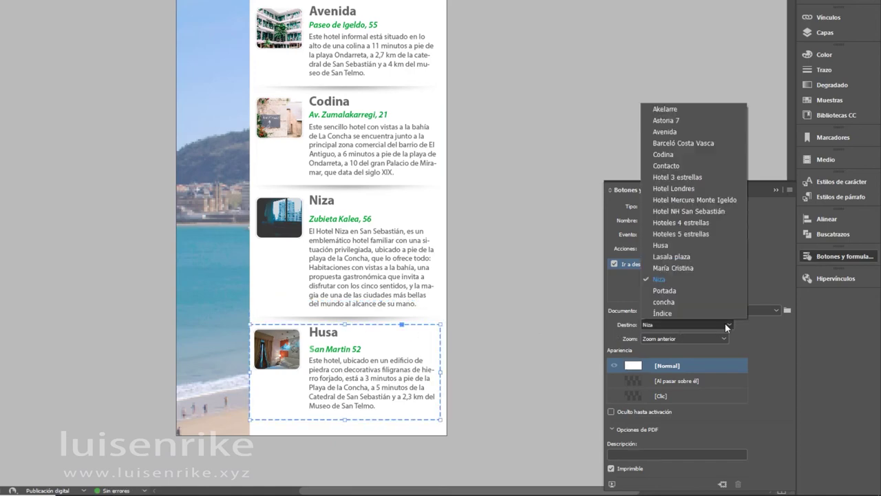
pyautogui.click(678, 245)
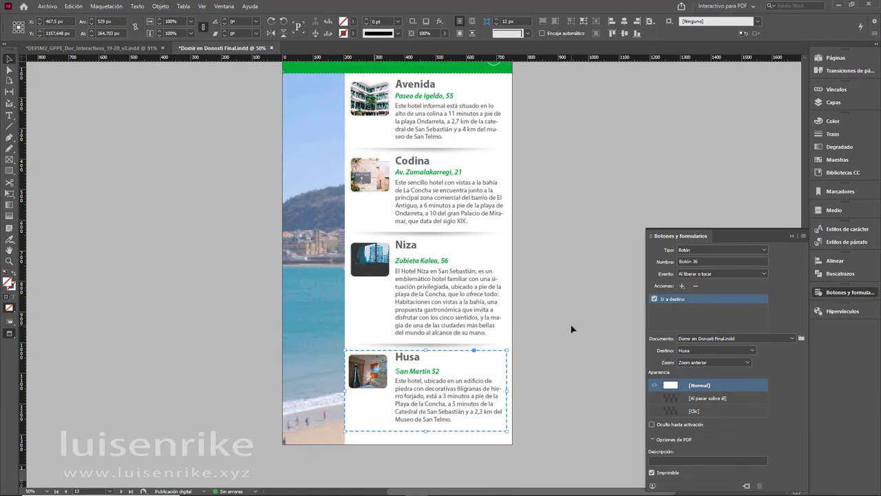
# Open the B-5 estrellas master page and convert the menu icon in its header into a button
pyautogui.scroll(3, 572, 329)
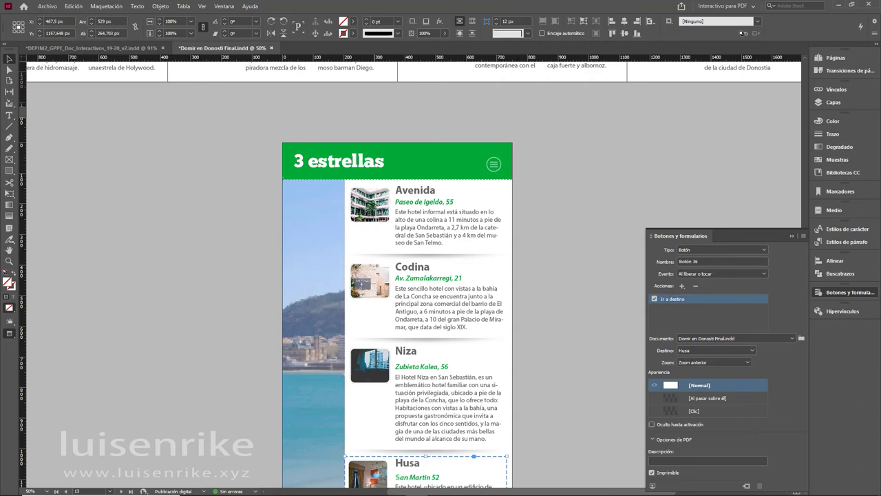
pyautogui.click(851, 58)
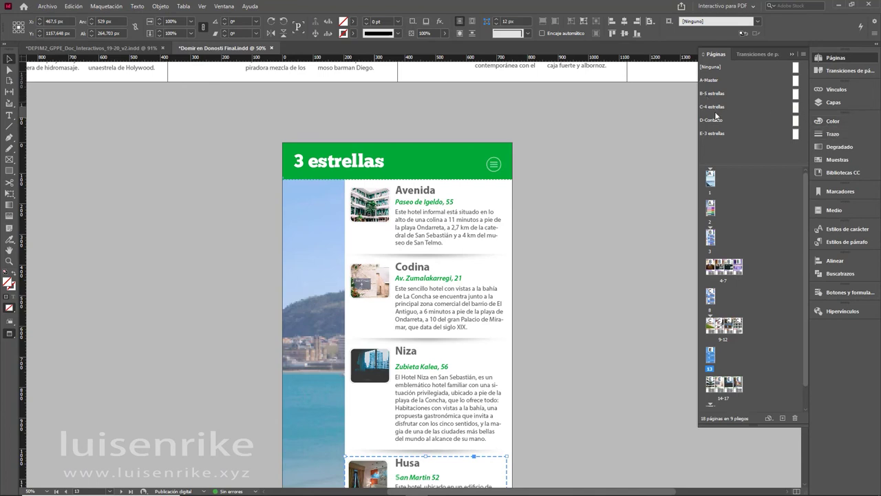
pyautogui.doubleClick(798, 95)
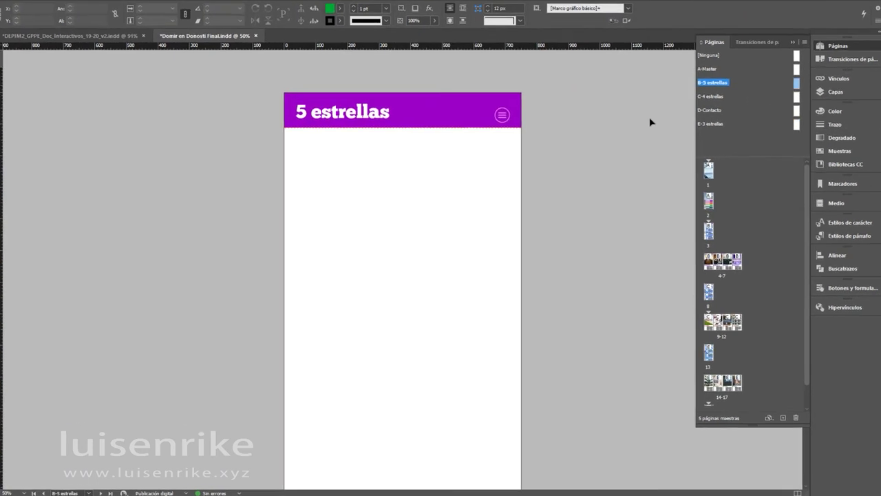
pyautogui.click(466, 73)
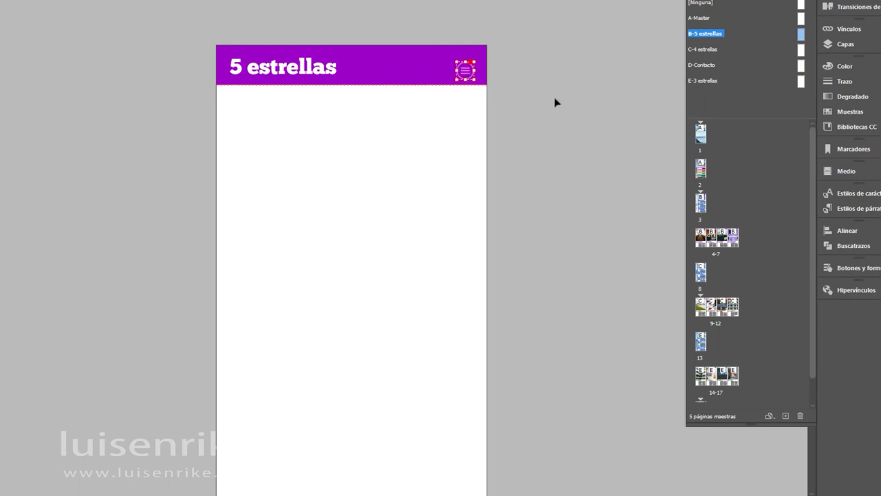
pyautogui.click(872, 271)
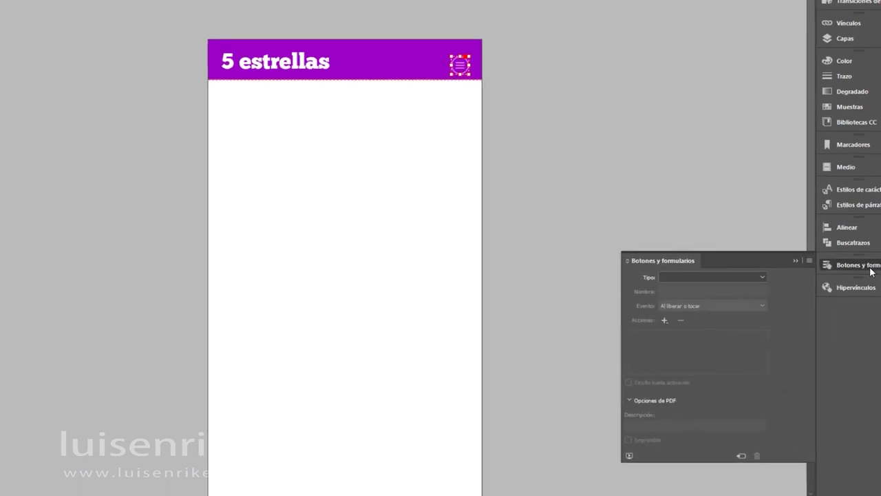
pyautogui.click(733, 452)
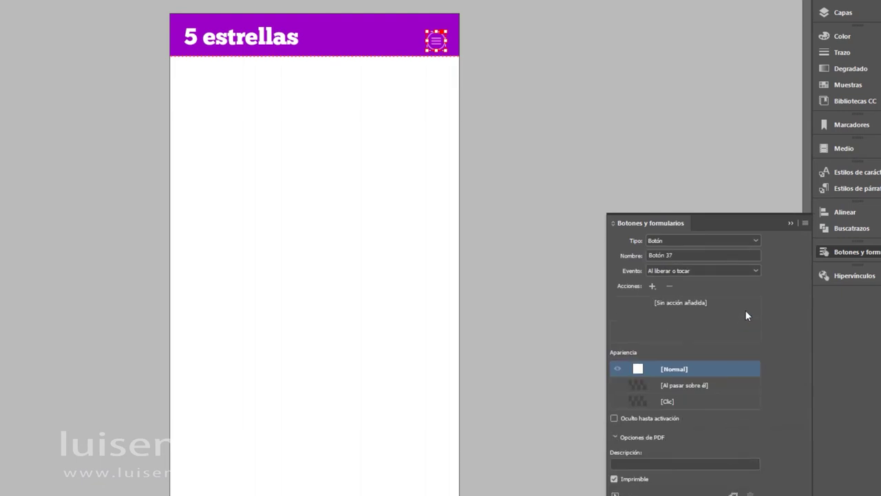
# Add an "Ir a destino" action to the 5 estrellas menu button with "Índice" as its destination
pyautogui.click(653, 286)
pyautogui.click(723, 14)
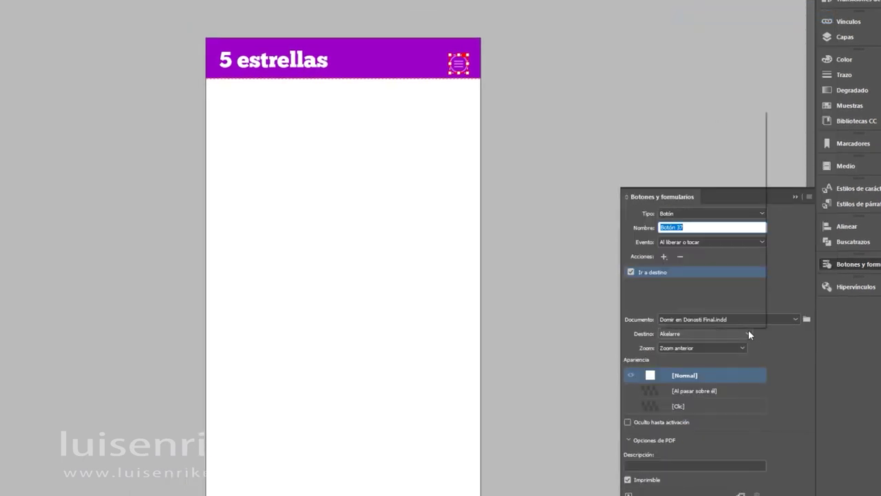
pyautogui.click(748, 334)
pyautogui.click(718, 322)
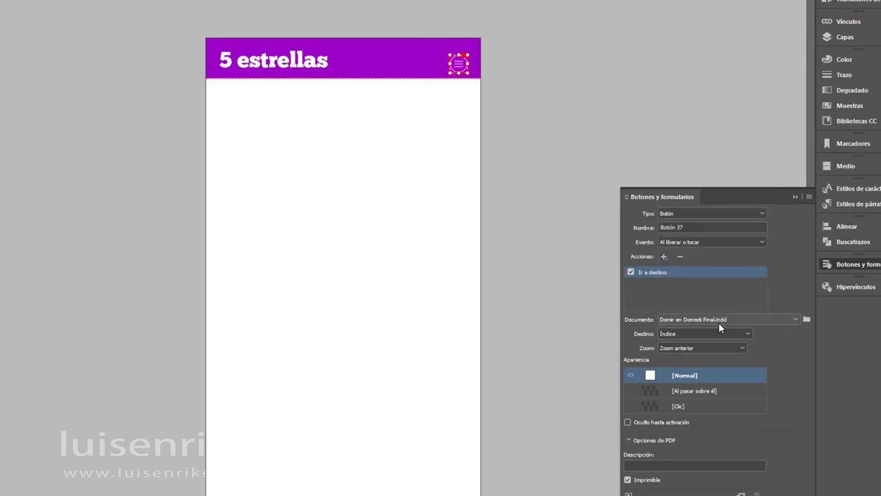
# On the C-4 estrellas master page, give the header menu icon an "Ir a destino" button action leading to "Índice"
pyautogui.click(850, 2)
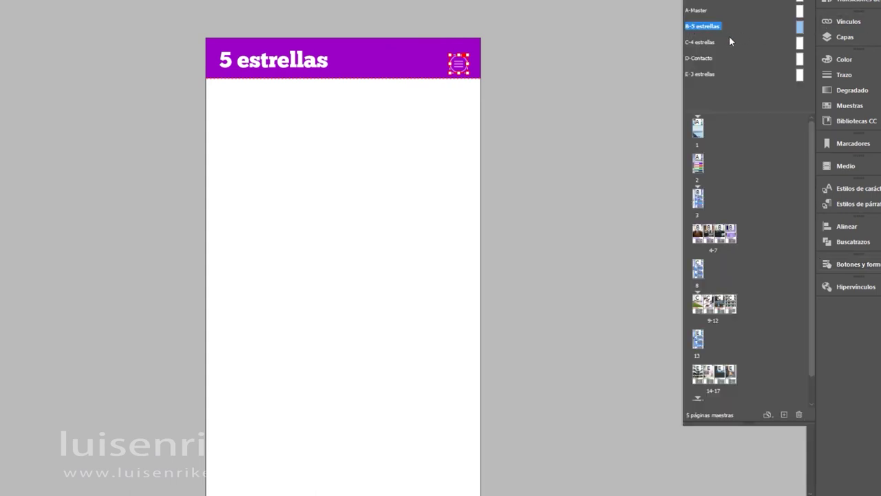
pyautogui.doubleClick(800, 42)
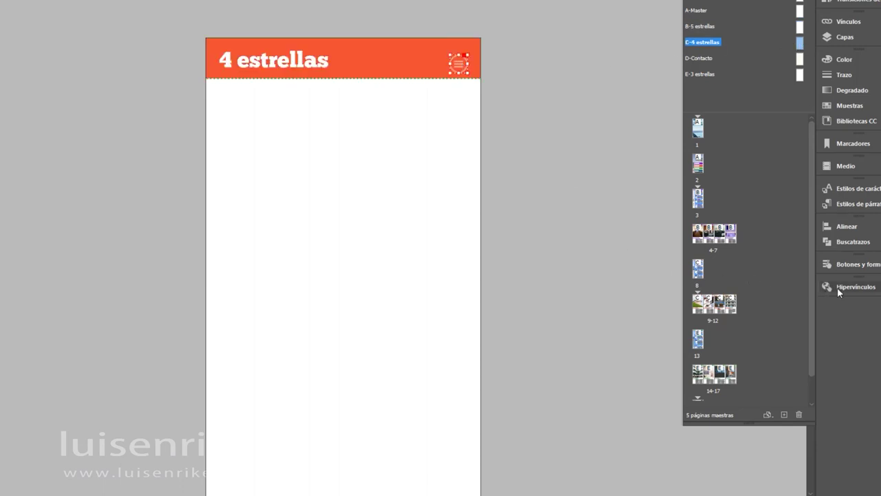
pyautogui.click(847, 264)
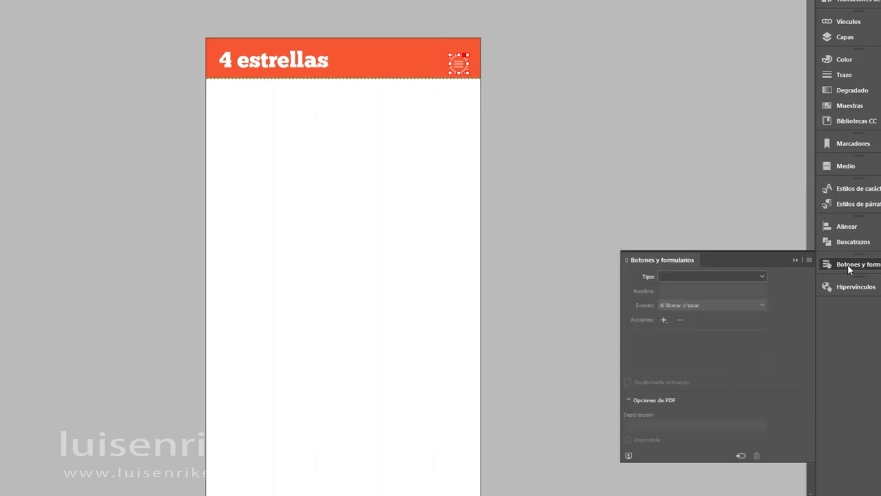
pyautogui.click(662, 320)
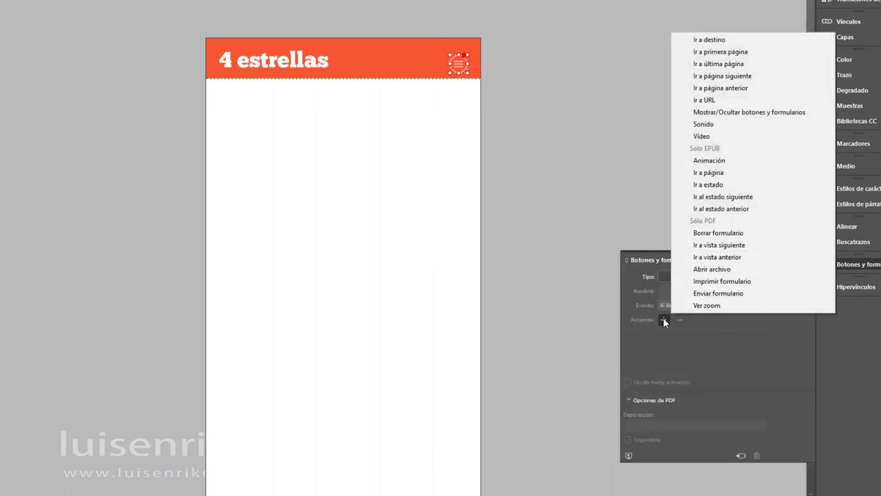
pyautogui.click(734, 40)
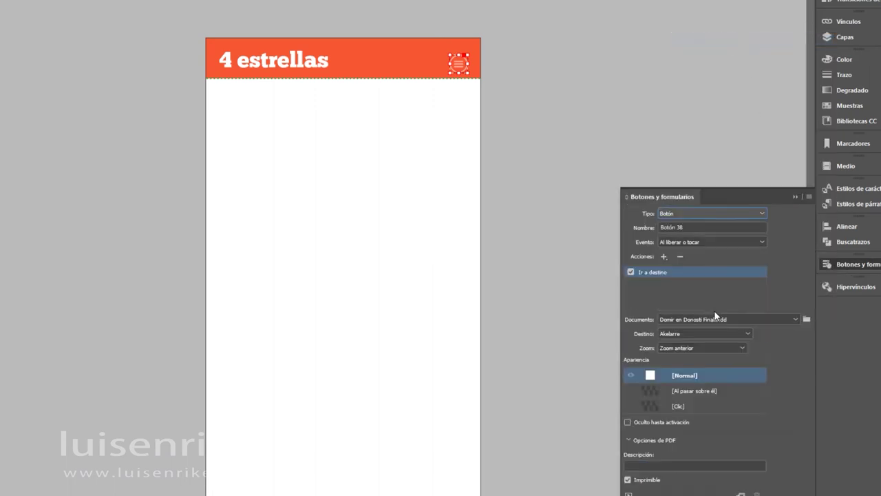
pyautogui.click(720, 335)
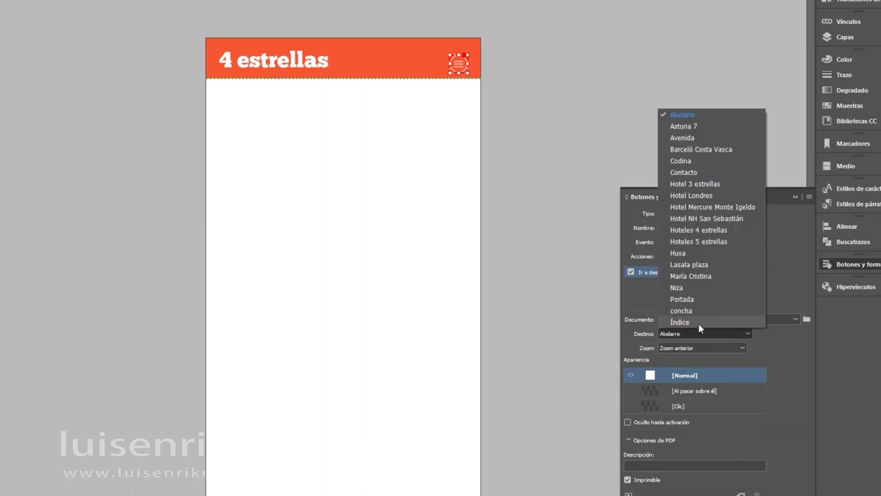
pyautogui.click(698, 324)
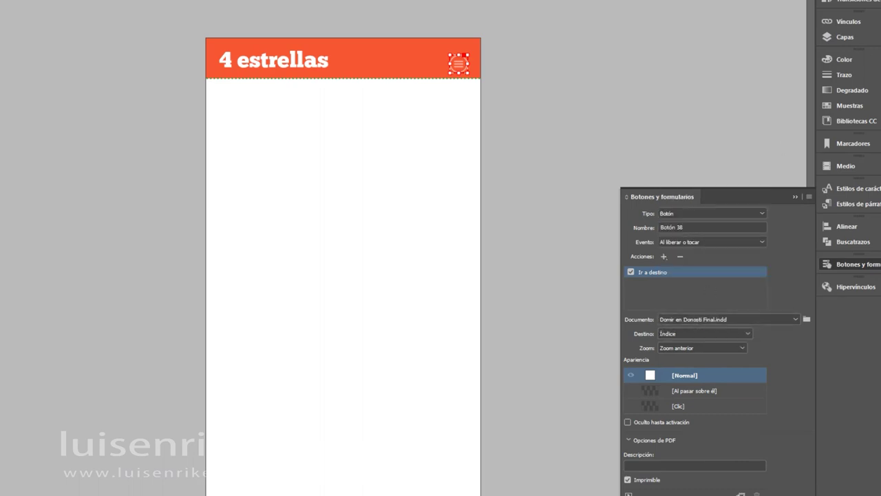
# On the D-Contacto master page, give the header menu icon an "Ir a destino" button action leading to "Índice"
pyautogui.press('F12')
pyautogui.doubleClick(705, 60)
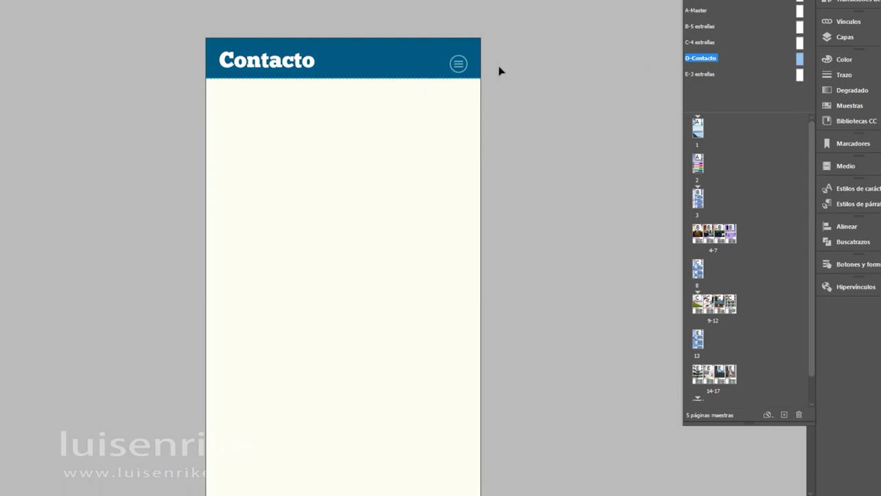
pyautogui.click(452, 71)
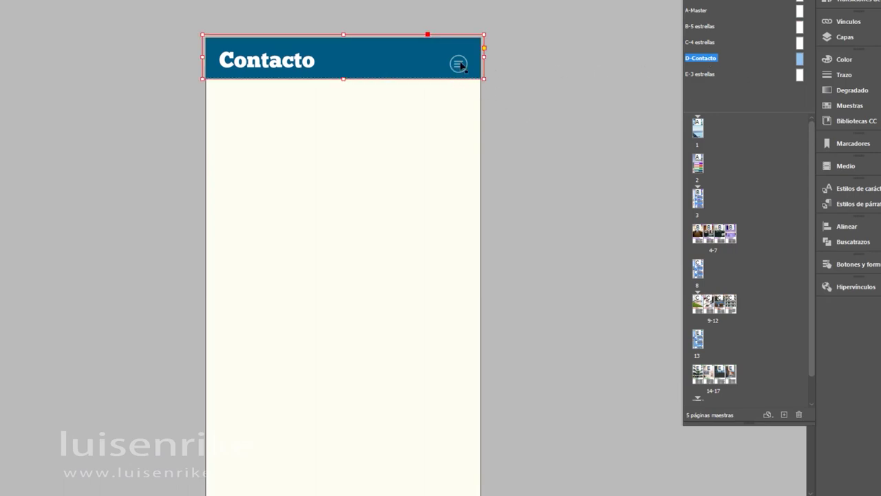
pyautogui.doubleClick(463, 68)
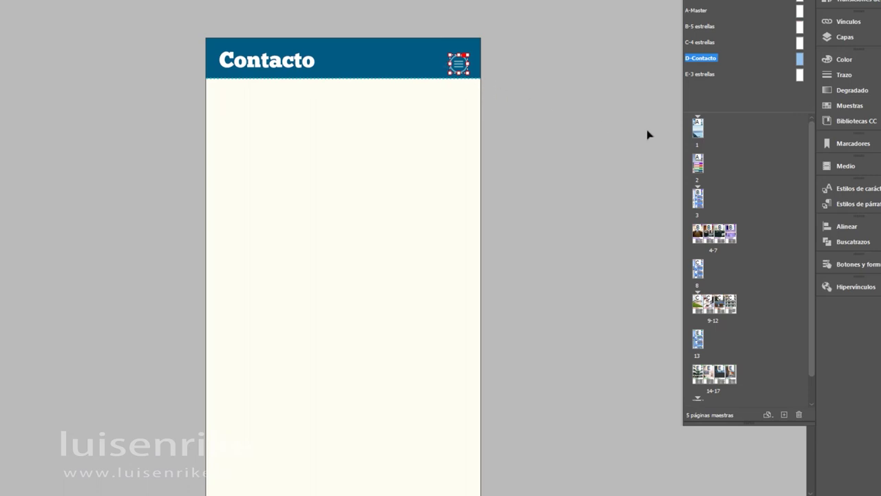
pyautogui.click(865, 263)
pyautogui.click(664, 319)
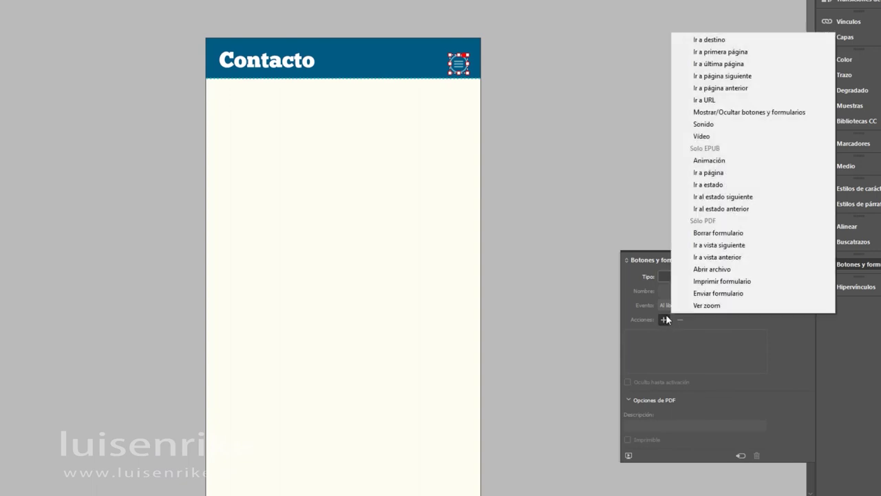
pyautogui.click(705, 39)
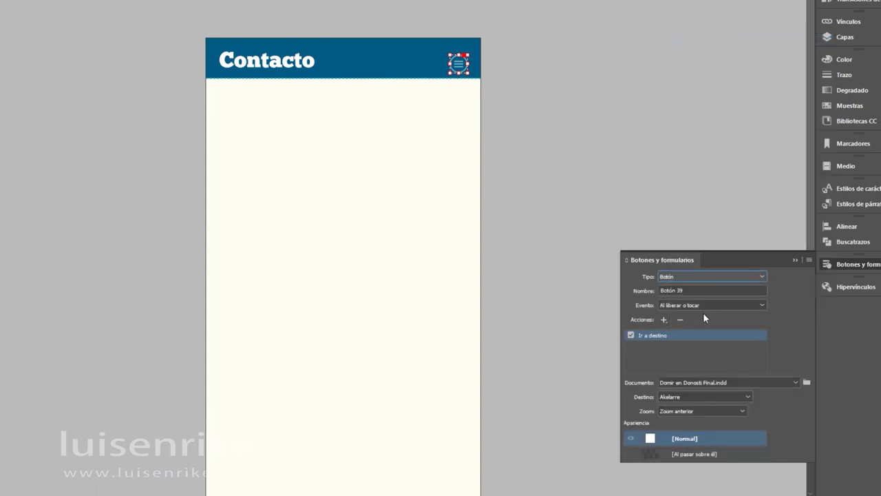
pyautogui.click(706, 333)
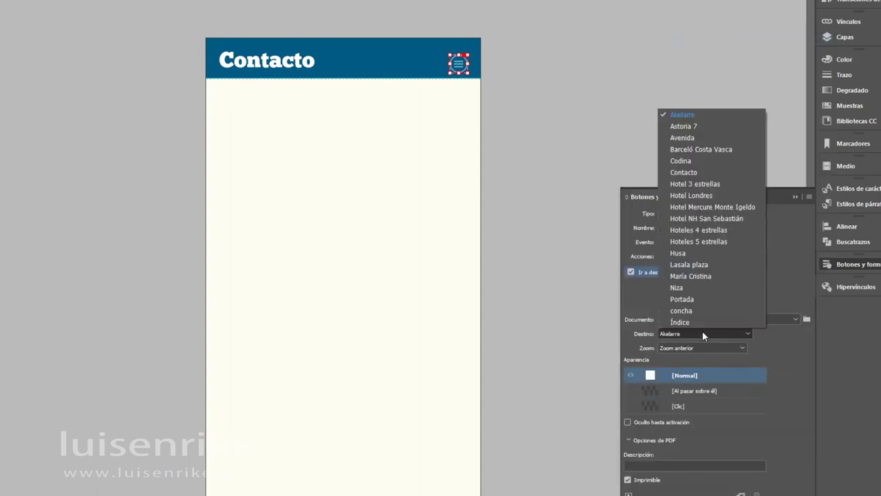
pyautogui.click(696, 322)
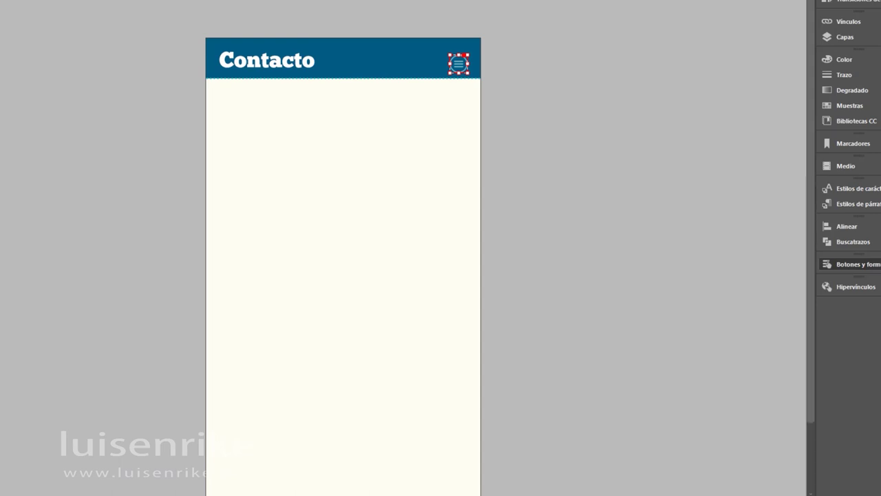
# On the E-3 estrellas master page, give the header menu icon an "Ir a destino" button action leading to "Índice"
pyautogui.press('F12')
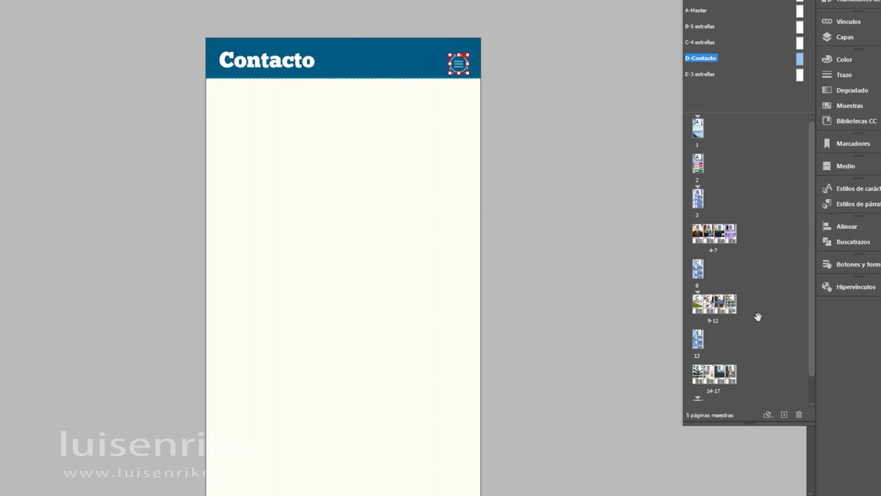
pyautogui.doubleClick(710, 74)
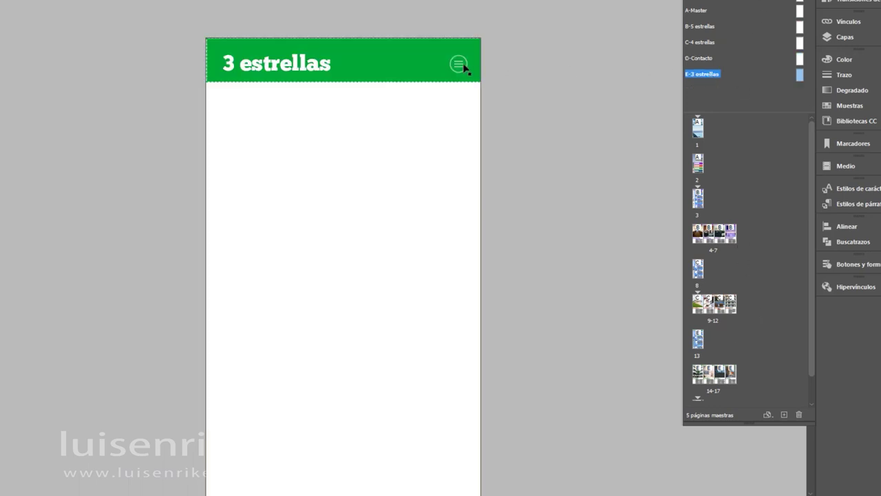
pyautogui.click(462, 66)
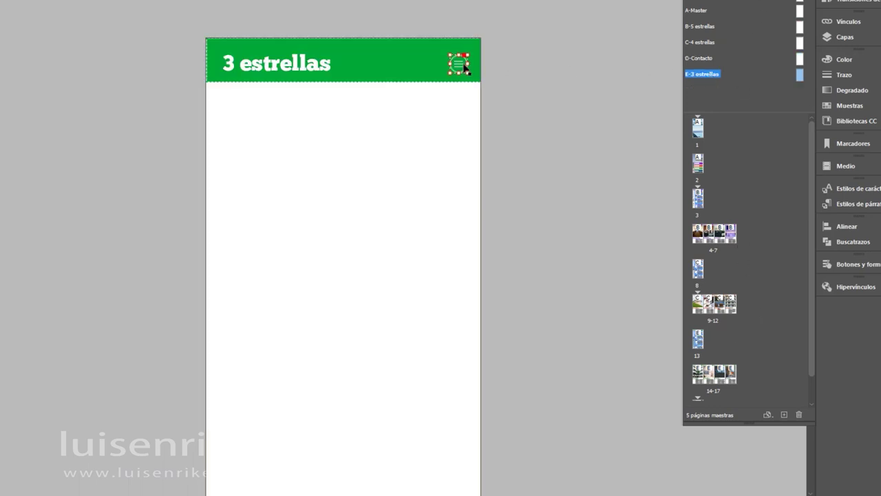
pyautogui.click(854, 265)
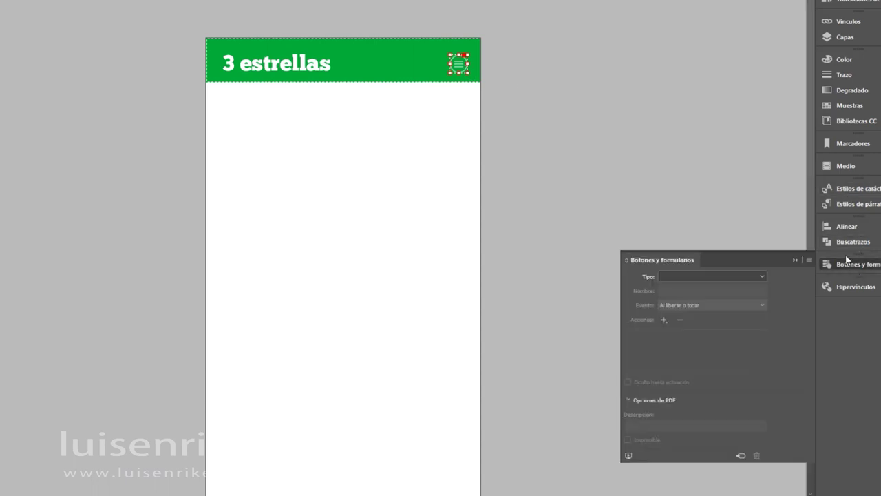
pyautogui.click(662, 321)
pyautogui.click(714, 42)
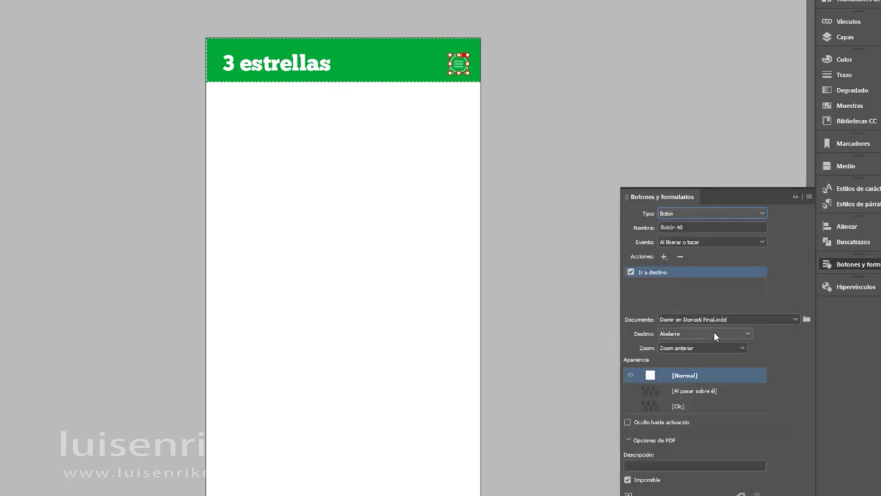
pyautogui.click(714, 333)
pyautogui.click(694, 321)
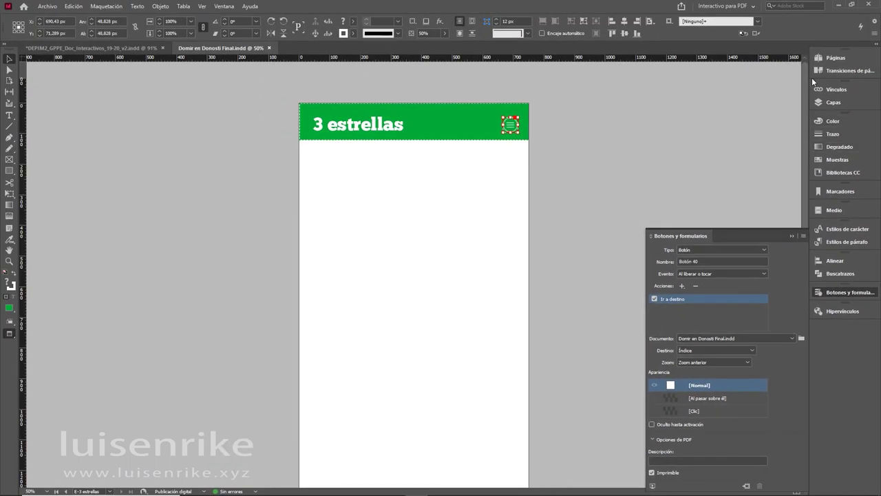
# Export the whole document as the interactive PDF "Domir en Donosti Final", replacing the existing file
pyautogui.click(833, 57)
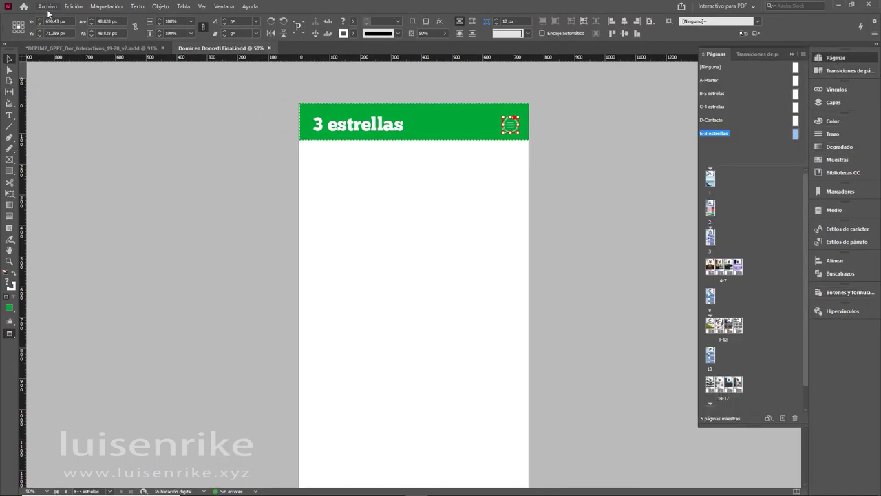
pyautogui.hotkey('ctrl', 'e')
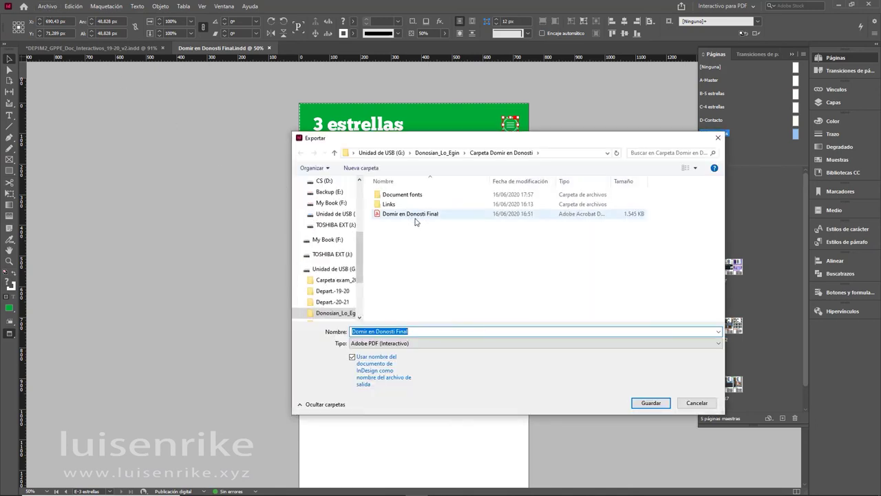
pyautogui.click(655, 403)
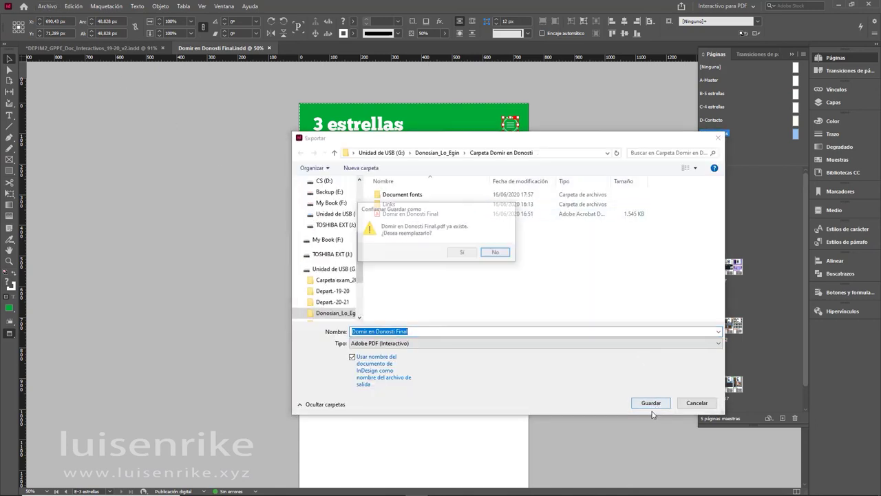
pyautogui.click(463, 253)
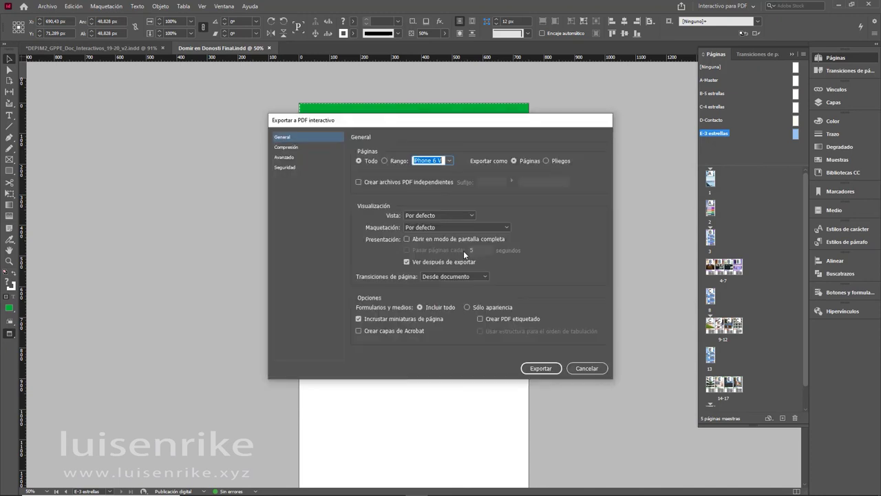
pyautogui.click(540, 368)
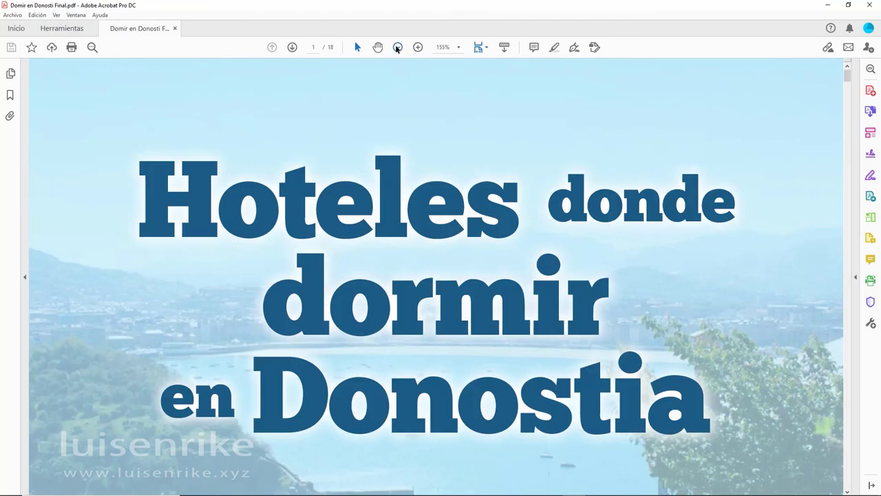
# In the exported PDF in Acrobat, test the index's 5 Estrellas button, the Akelarre entry and the menu icon back to the index
pyautogui.click(397, 47)
pyautogui.click(397, 47)
pyautogui.click(397, 47)
pyautogui.click(398, 46)
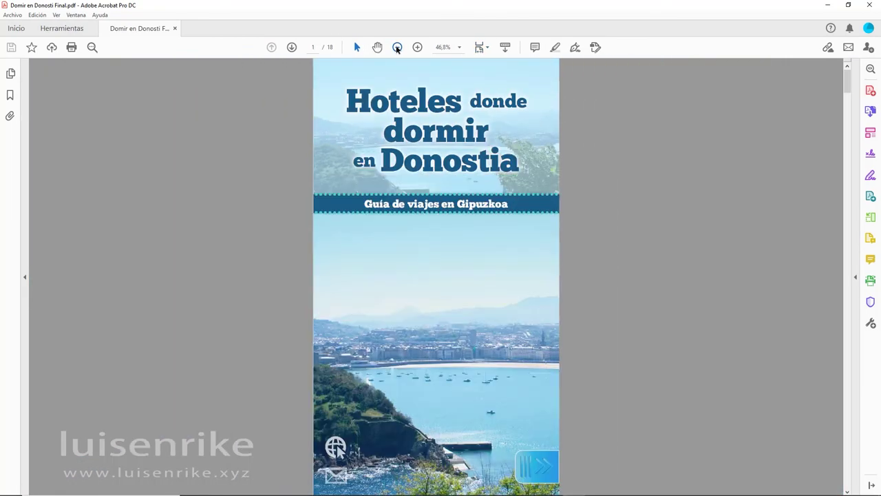
pyautogui.click(291, 47)
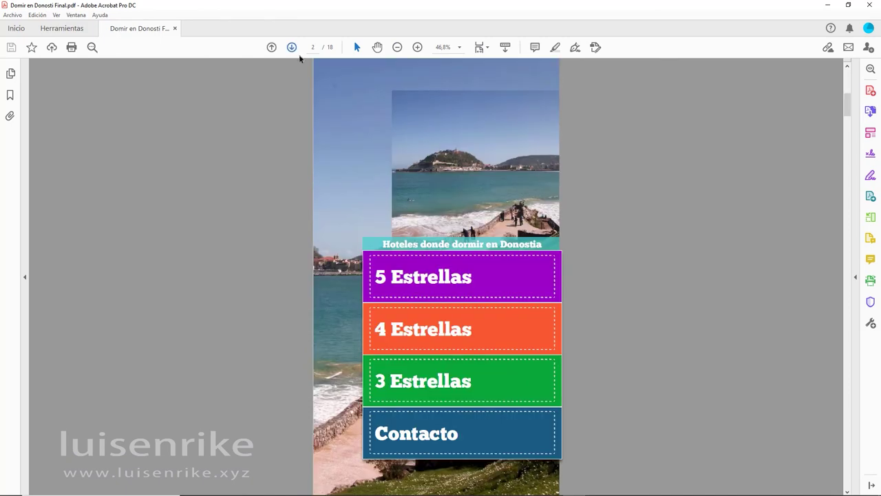
pyautogui.click(430, 274)
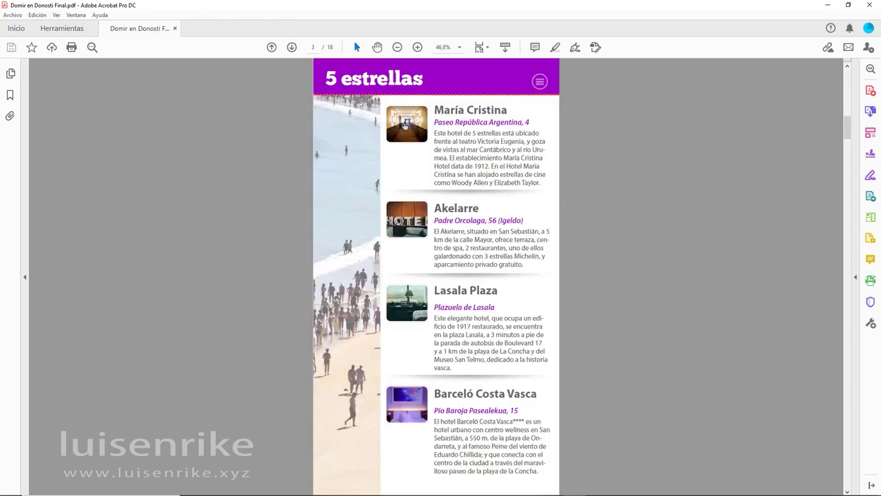
pyautogui.click(458, 228)
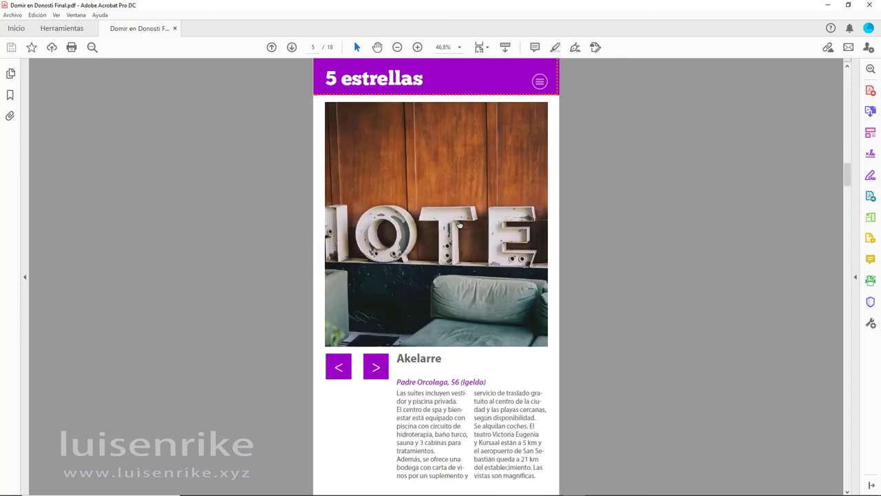
pyautogui.click(540, 81)
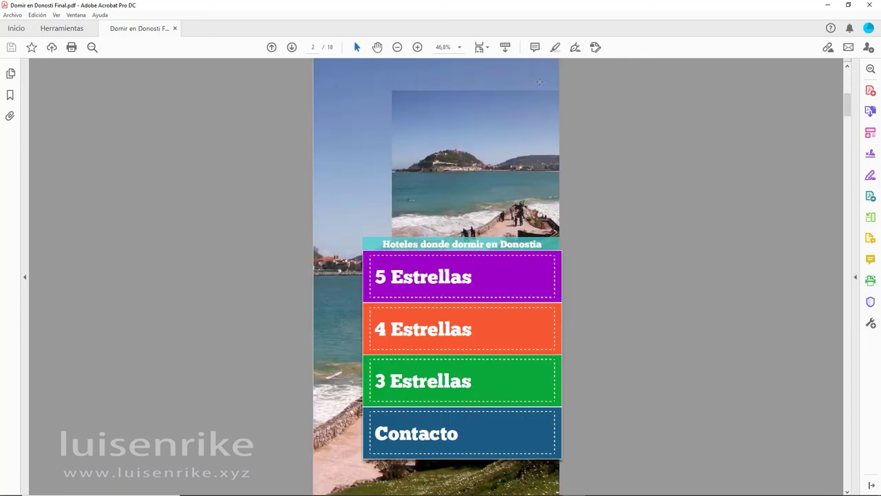
# Test the 4 Estrellas button, the Hotel NH San Sebastian entry and the menu icon back to the index
pyautogui.click(438, 328)
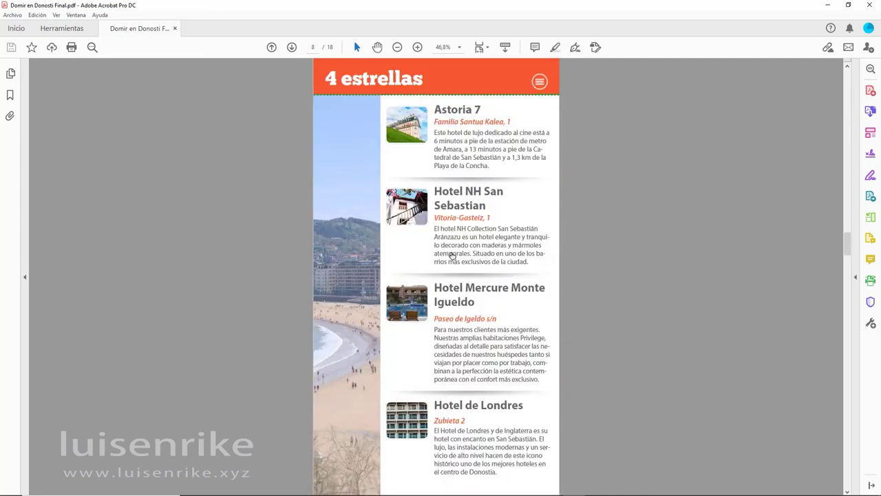
pyautogui.click(478, 219)
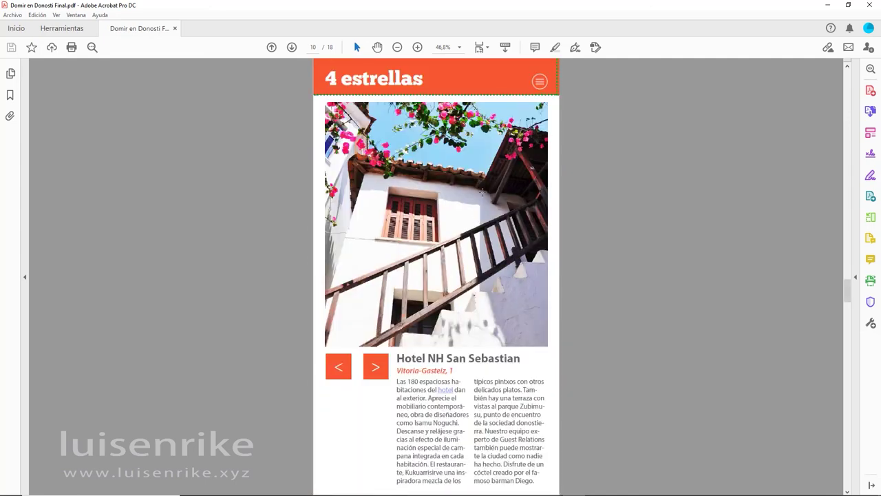
pyautogui.click(539, 81)
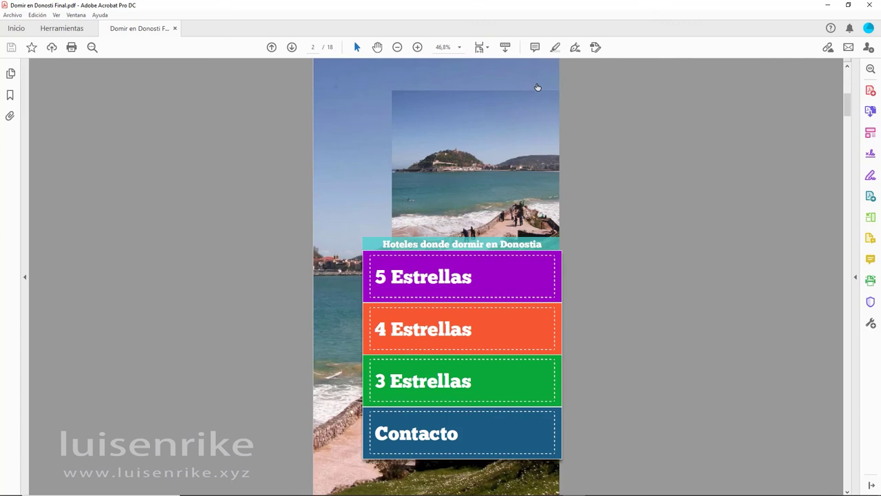
# Open the María Cristina page through 5 Estrellas and test its Hotel María Cristina web link, cancelling the connection
pyautogui.click(436, 281)
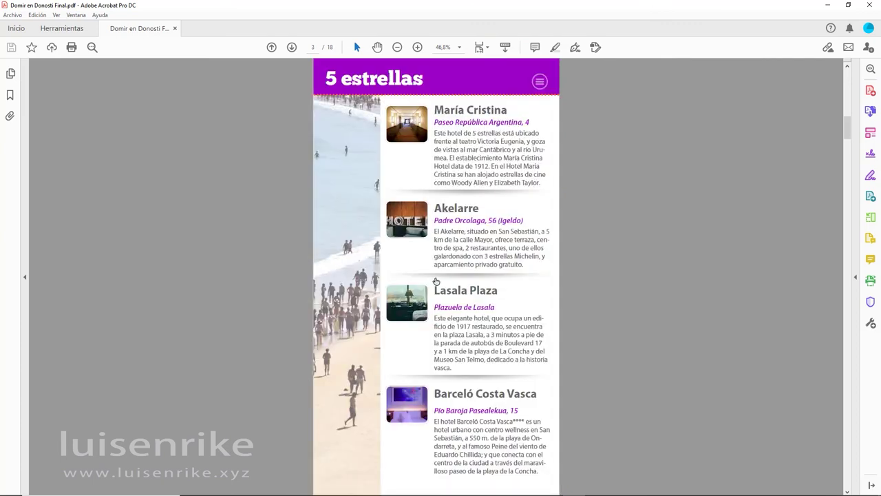
pyautogui.click(466, 127)
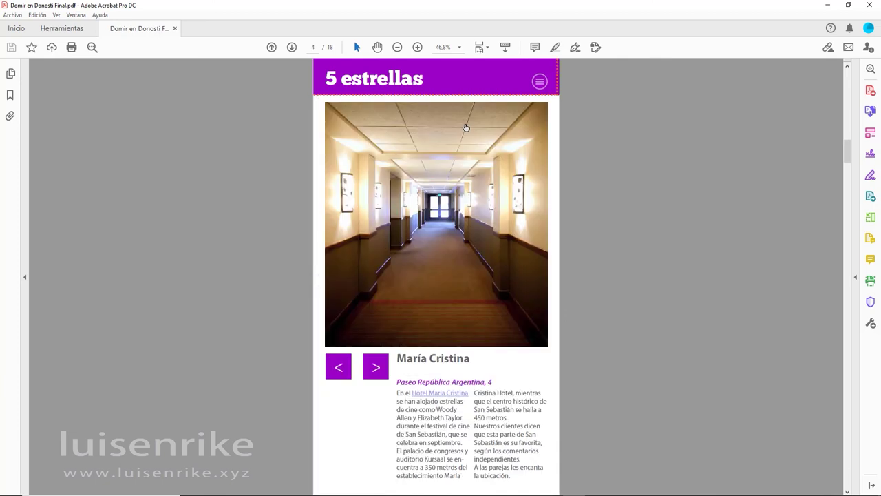
pyautogui.click(454, 395)
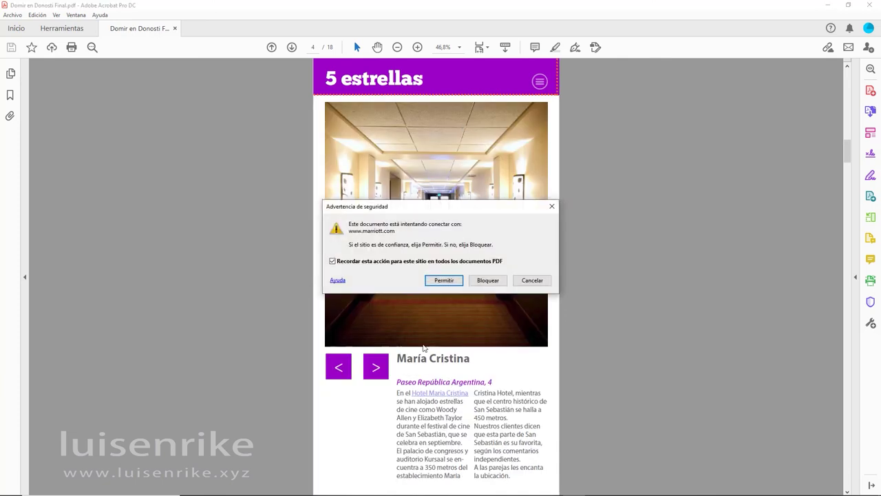
pyautogui.click(531, 281)
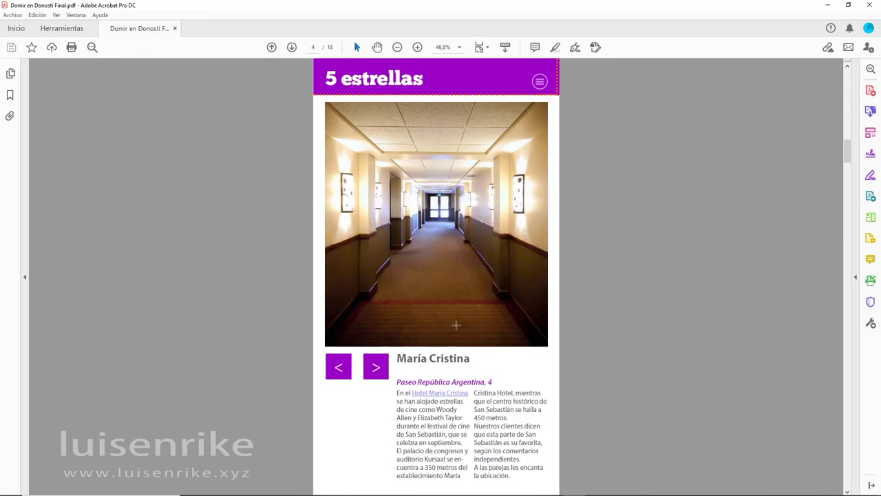
# Test the La Concha link on the Lasala Plaza page and return to the index from the Hotel de Londres page
pyautogui.scroll(-12, 413, 382)
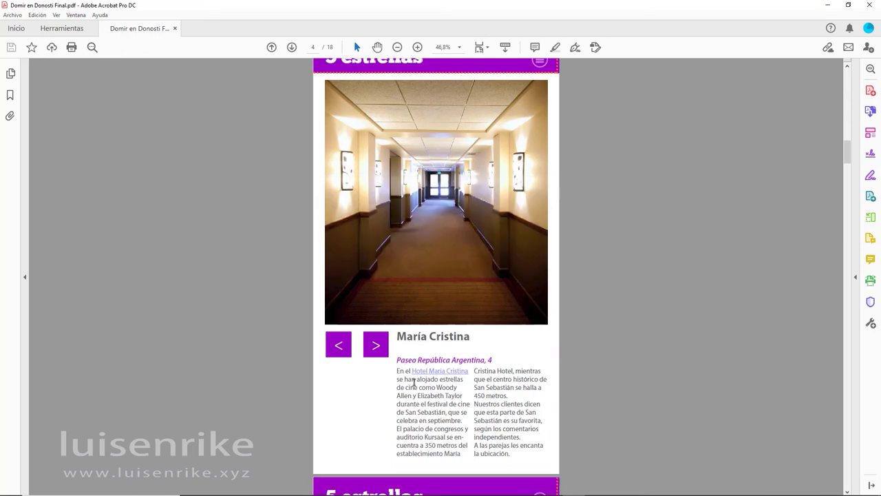
pyautogui.scroll(-12, 412, 370)
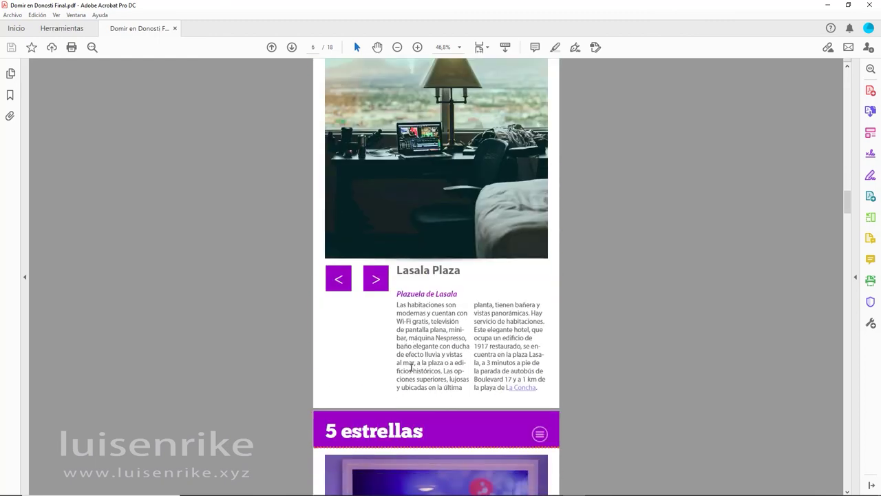
pyautogui.click(520, 388)
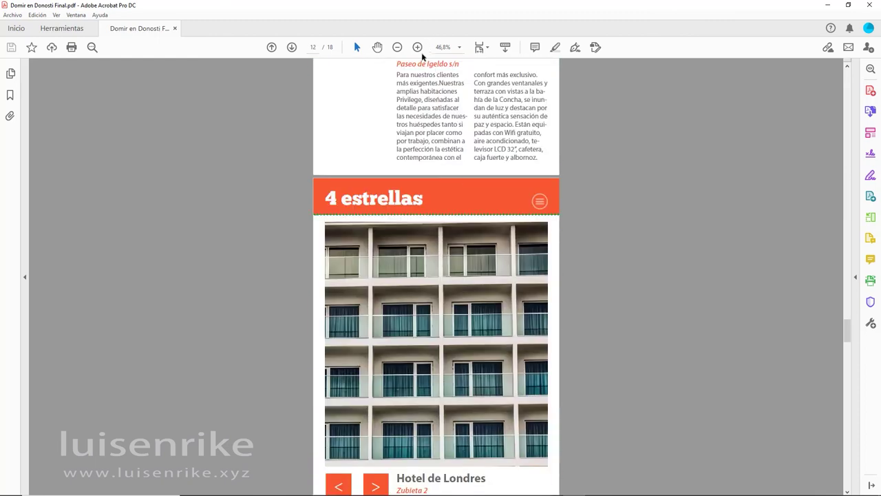
pyautogui.click(539, 203)
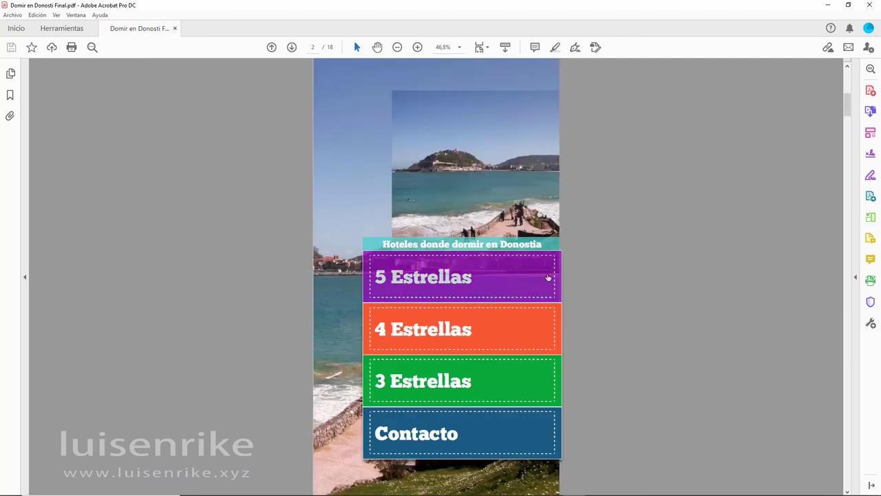